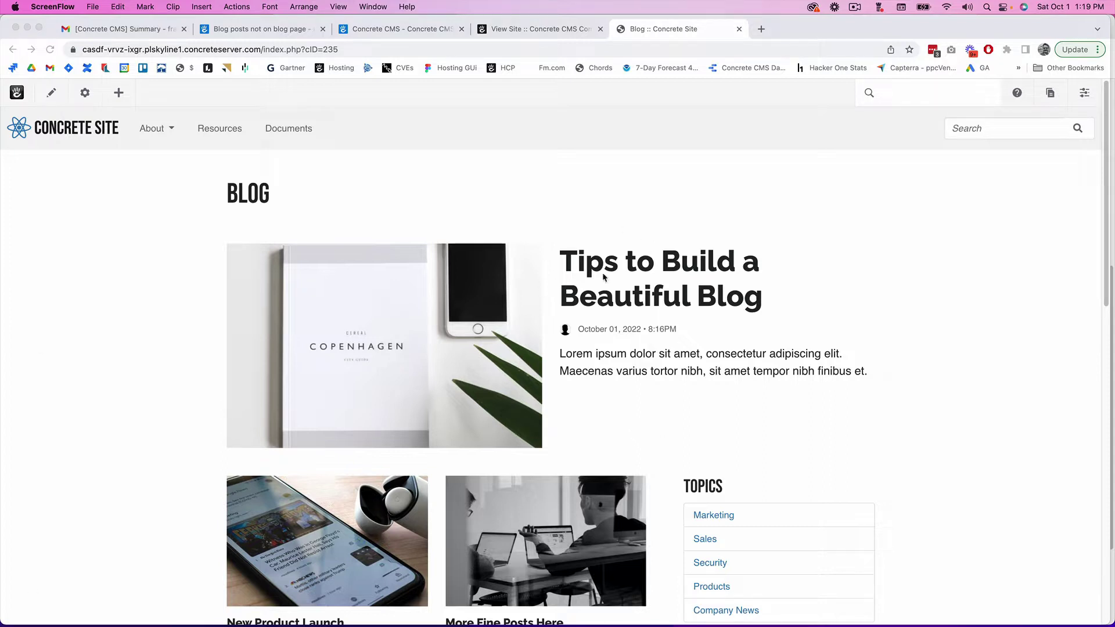
- Put the Blog page in edit mode and regenerate the board block's display
scroll(609, 296, "down", 2)
scroll(610, 295, "down", 2)
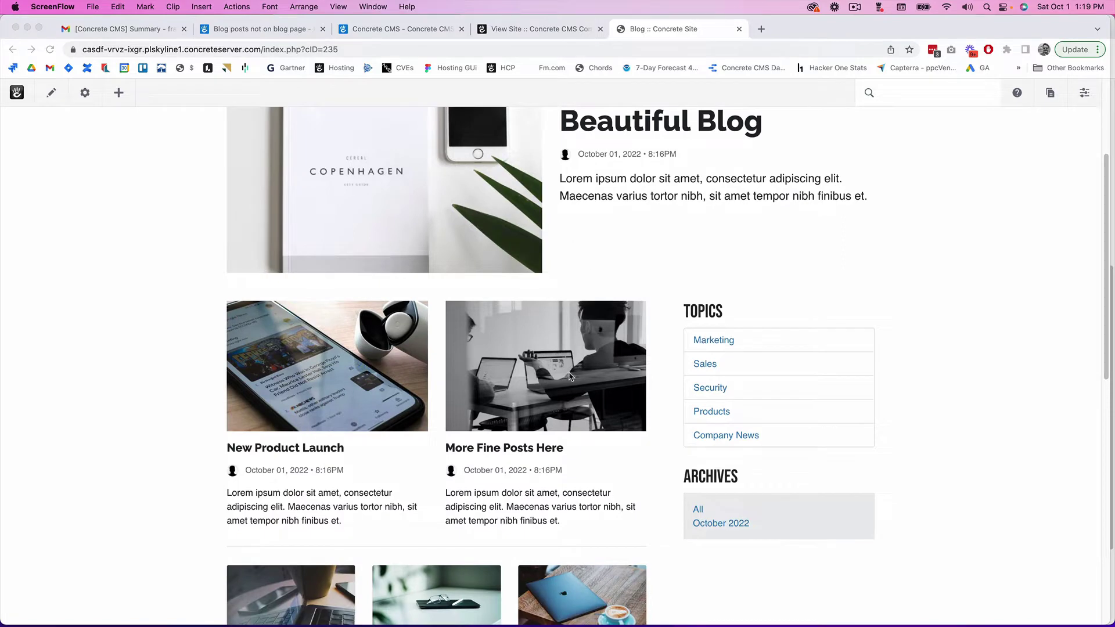
scroll(569, 371, "down", 3)
scroll(625, 299, "up", 5)
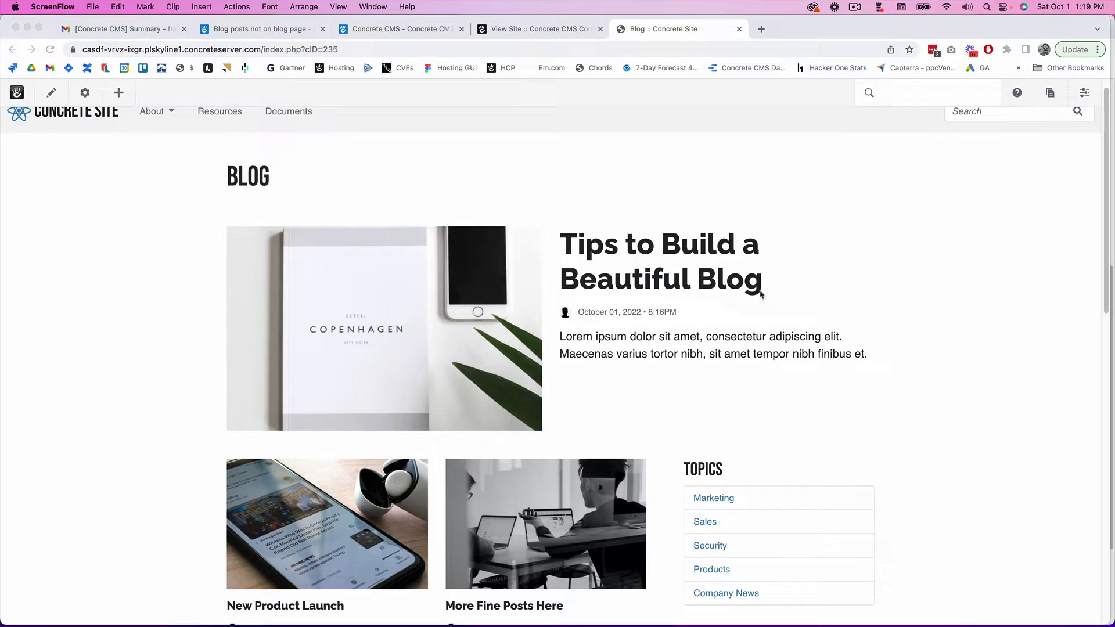
left_click(52, 96)
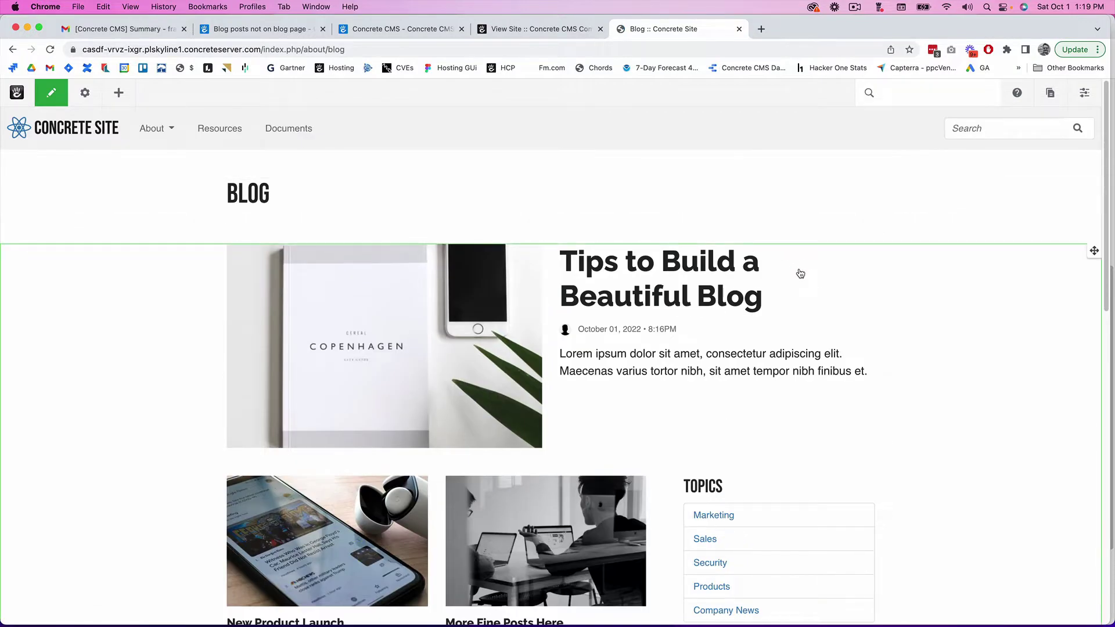
left_click(831, 293)
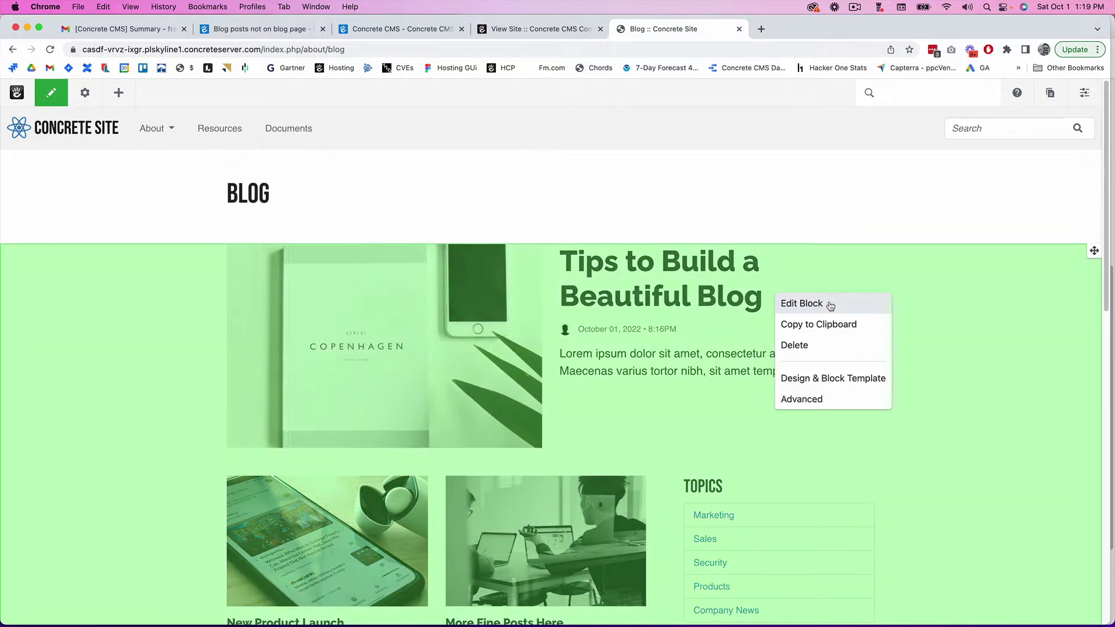
left_click(829, 303)
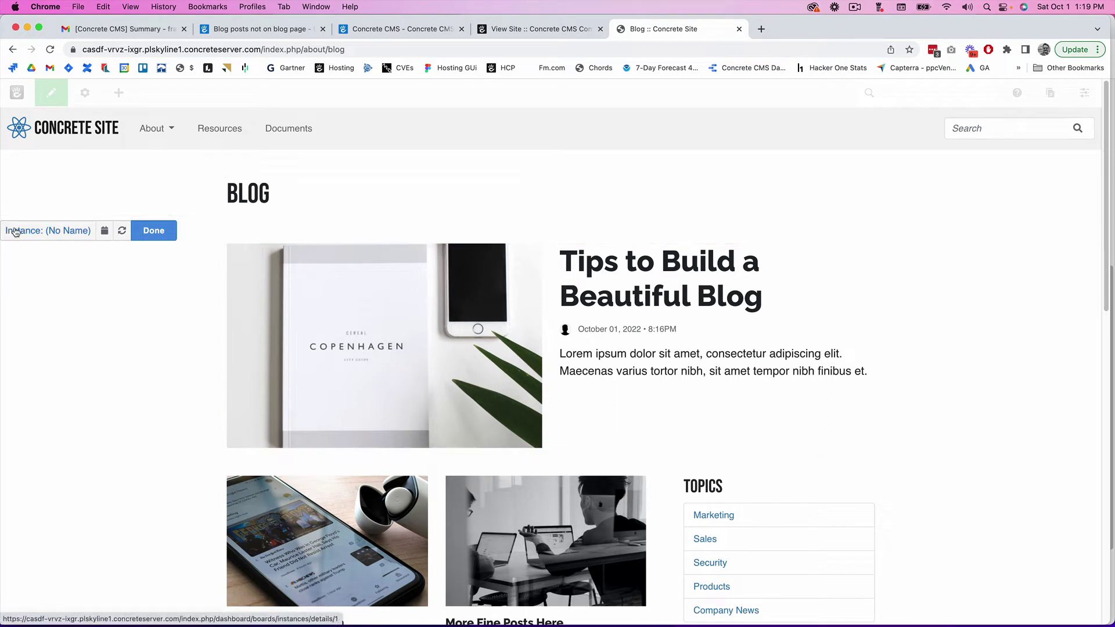
left_click(121, 230)
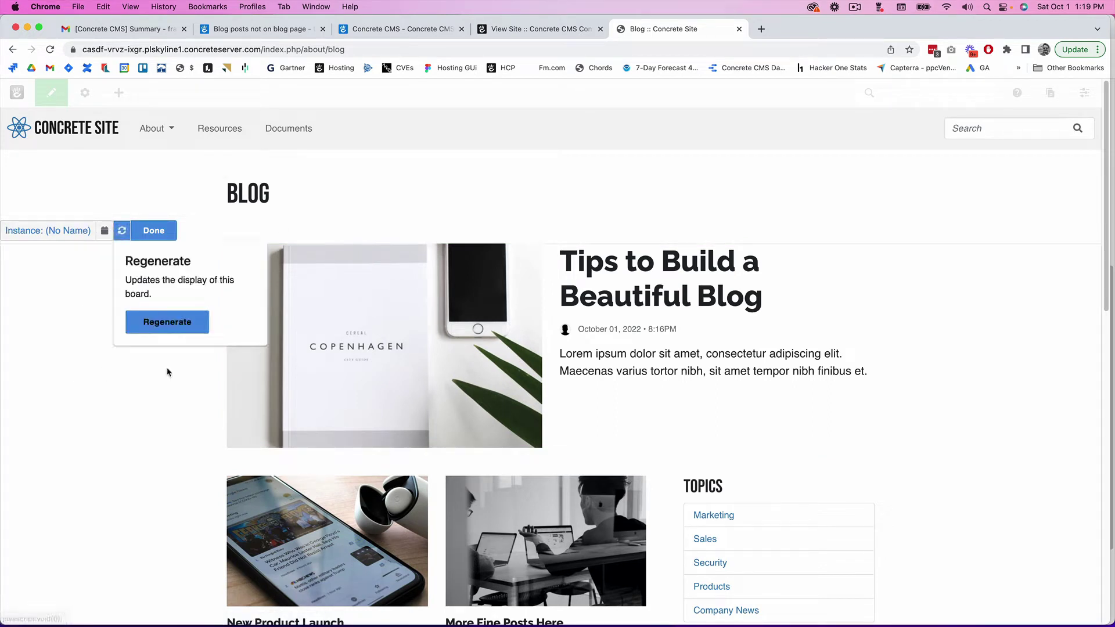
left_click(167, 322)
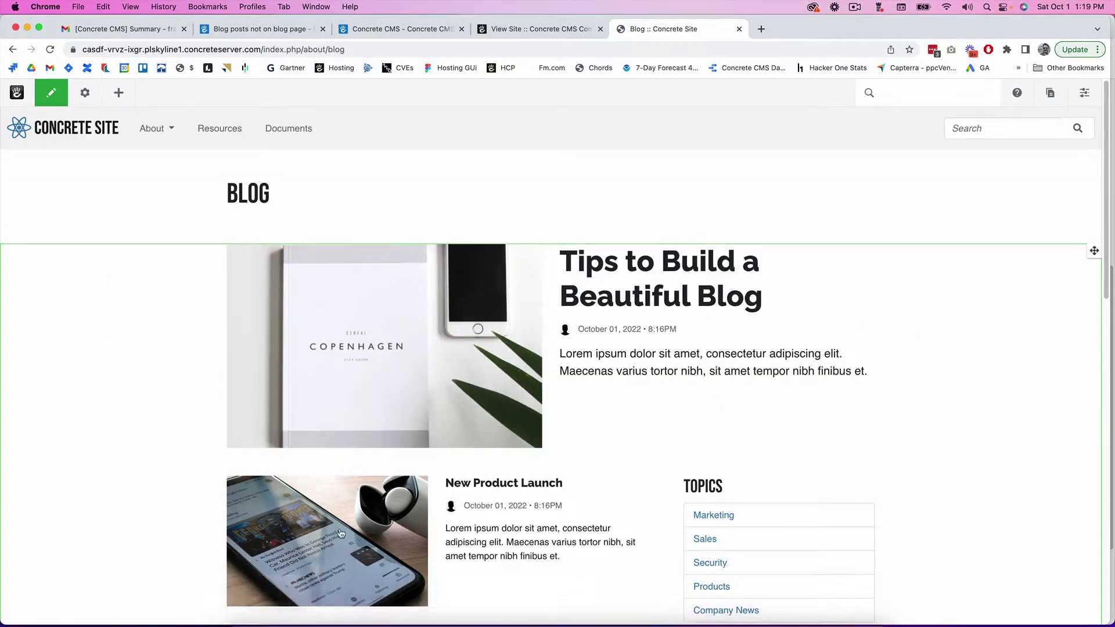
- Regenerate the board again and check the three post cards under the featured post
left_click(114, 264)
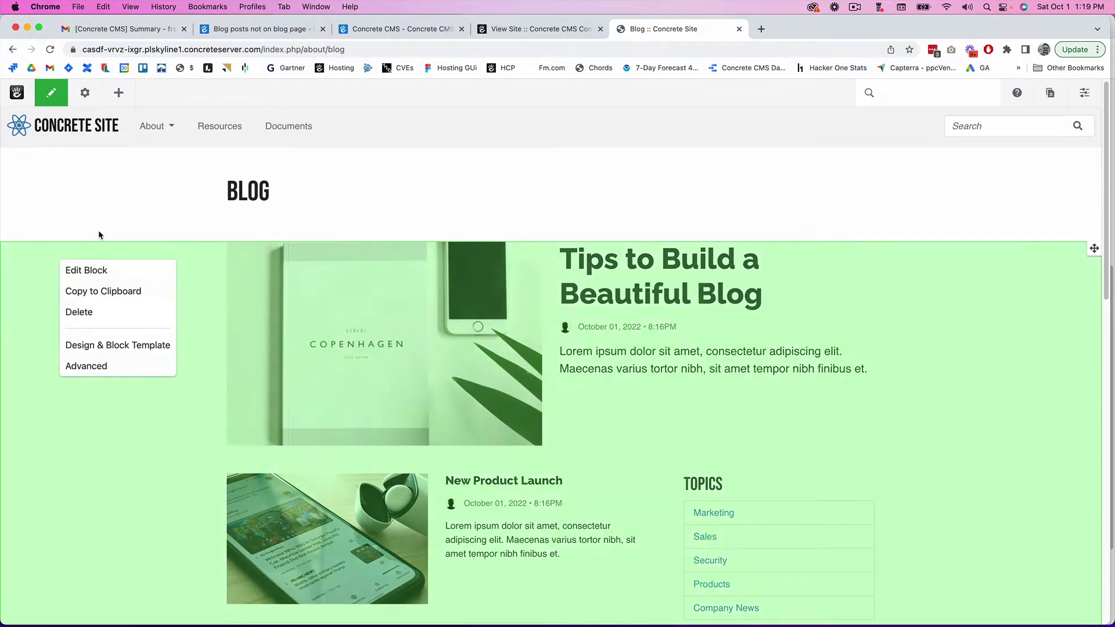
left_click(302, 271)
left_click(209, 305)
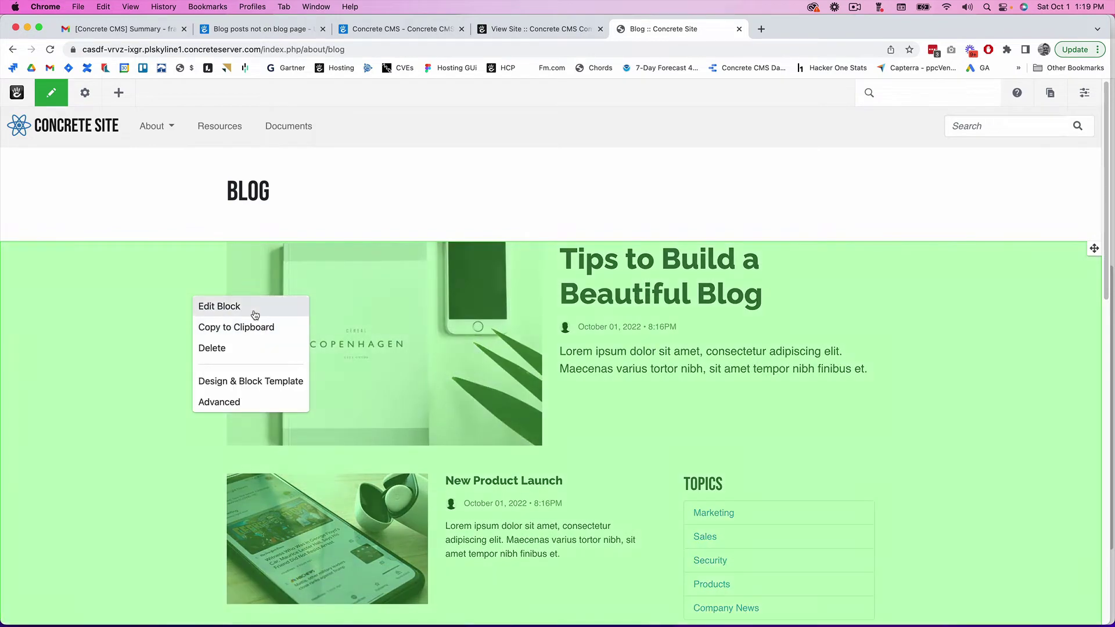
left_click(254, 306)
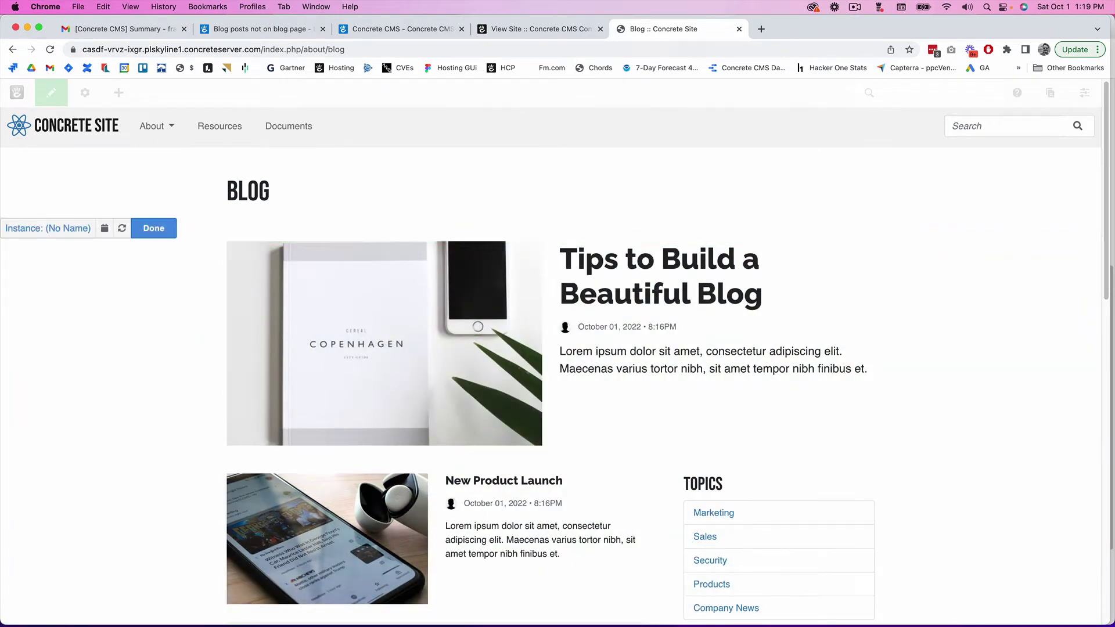
left_click(122, 227)
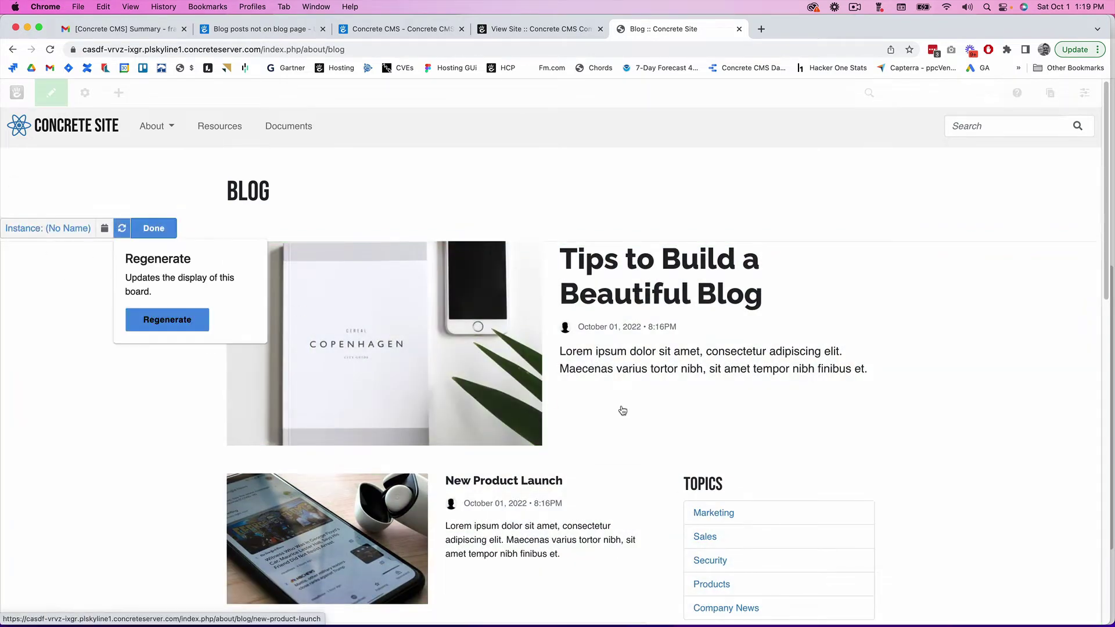
left_click(165, 329)
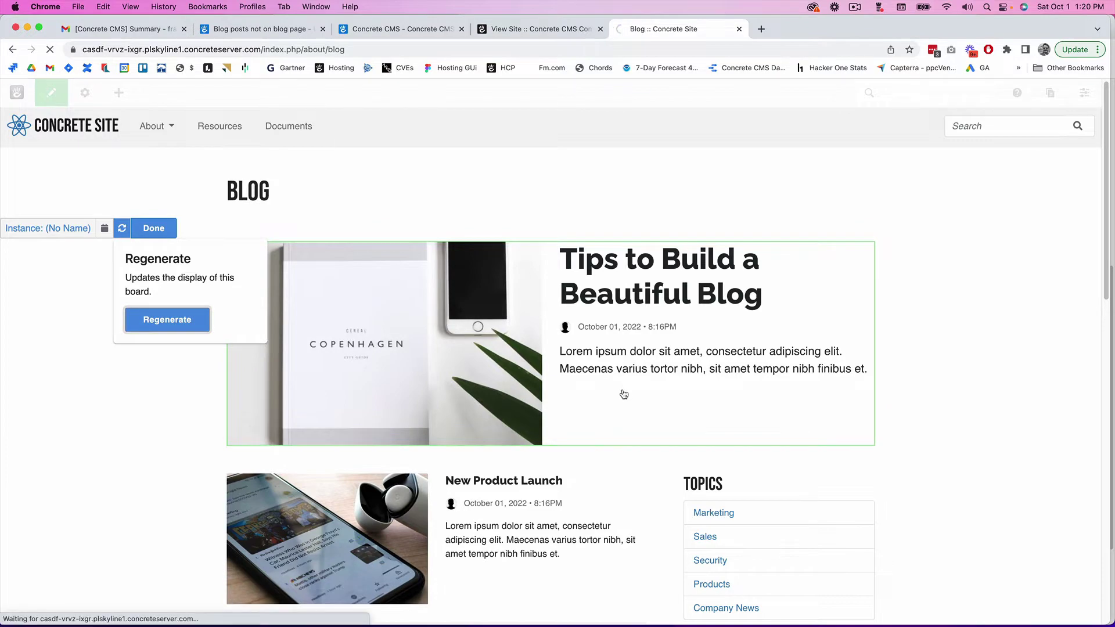
scroll(623, 369, "down", 6)
scroll(523, 360, "up", 6)
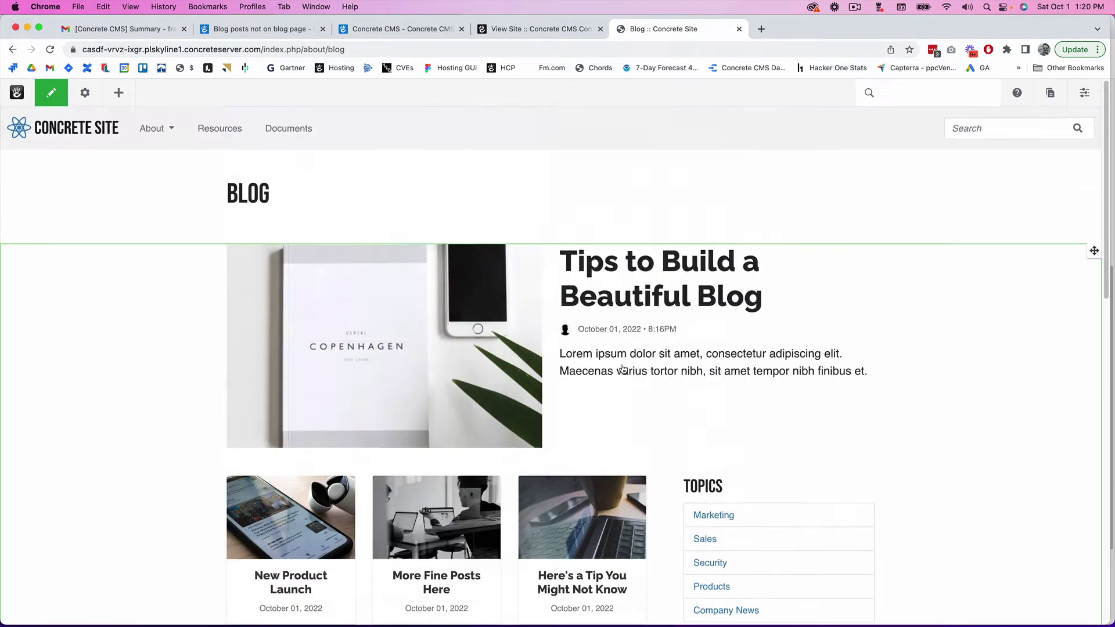
scroll(465, 354, "down", 11)
scroll(355, 345, "up", 11)
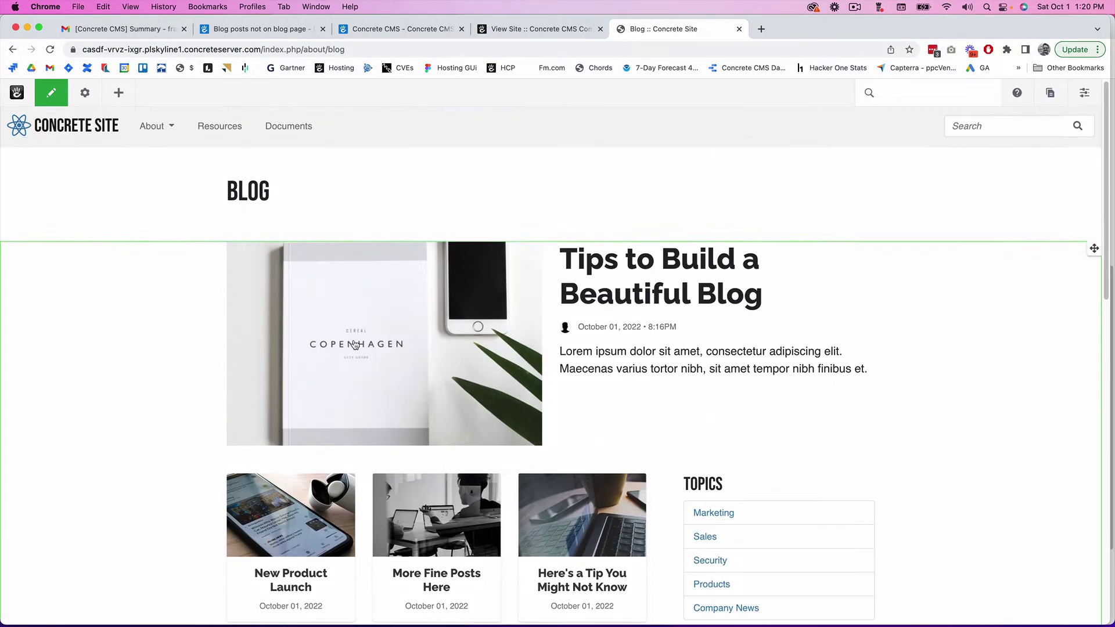
left_click(59, 99)
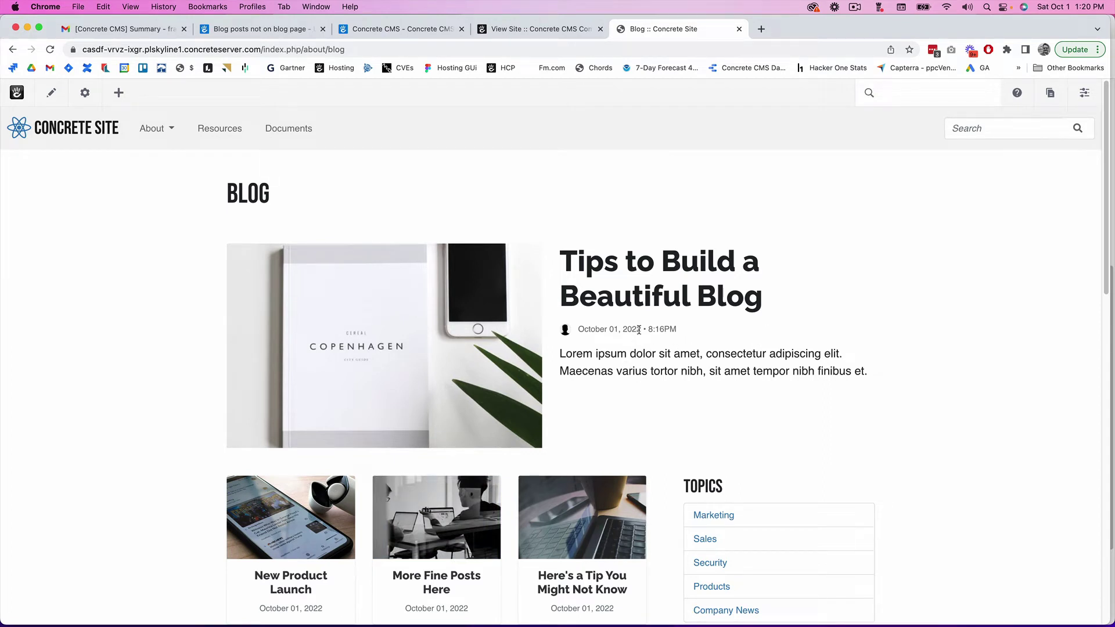
scroll(640, 325, "down", 3)
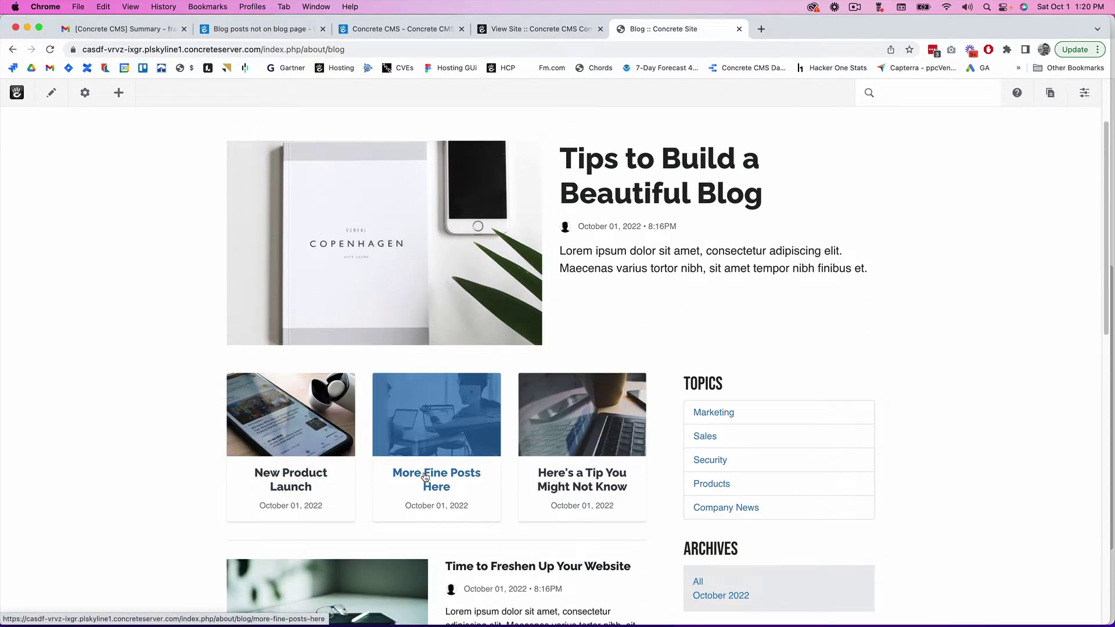
scroll(581, 495, "down", 10)
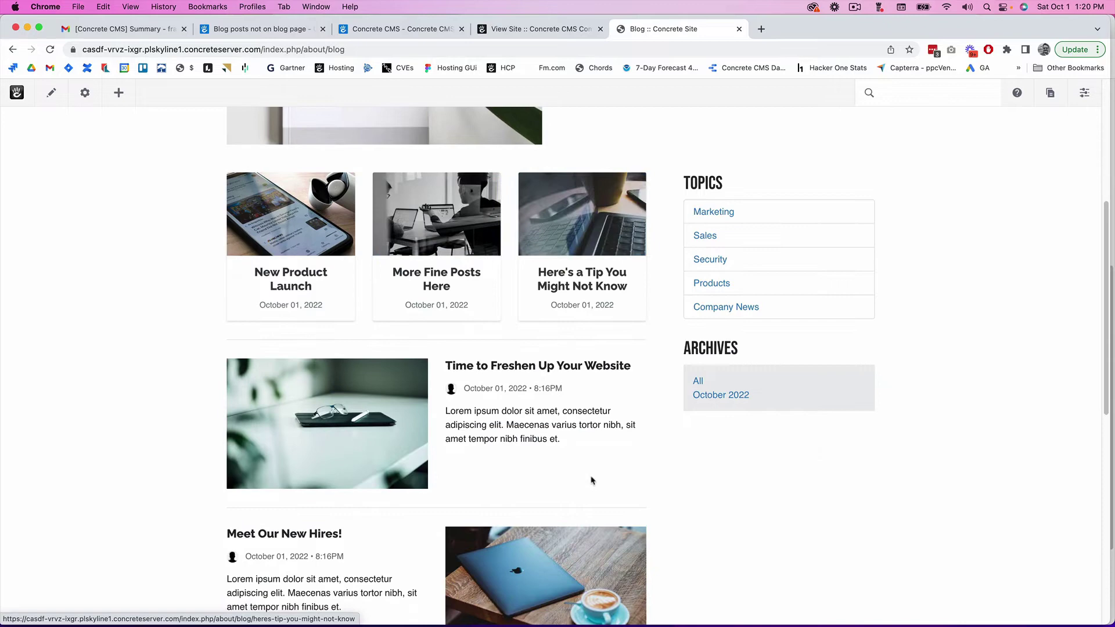
scroll(480, 313, "up", 12)
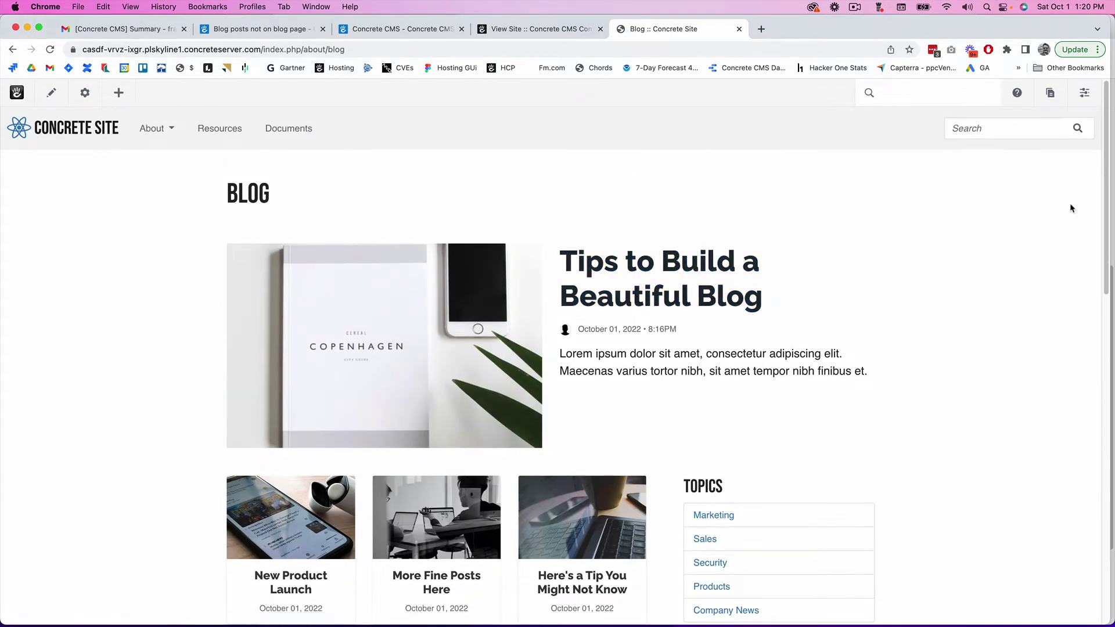
- Search admin tools for 'board', open the Blog board, and view its Data Sources tab
left_click(927, 90)
type("board")
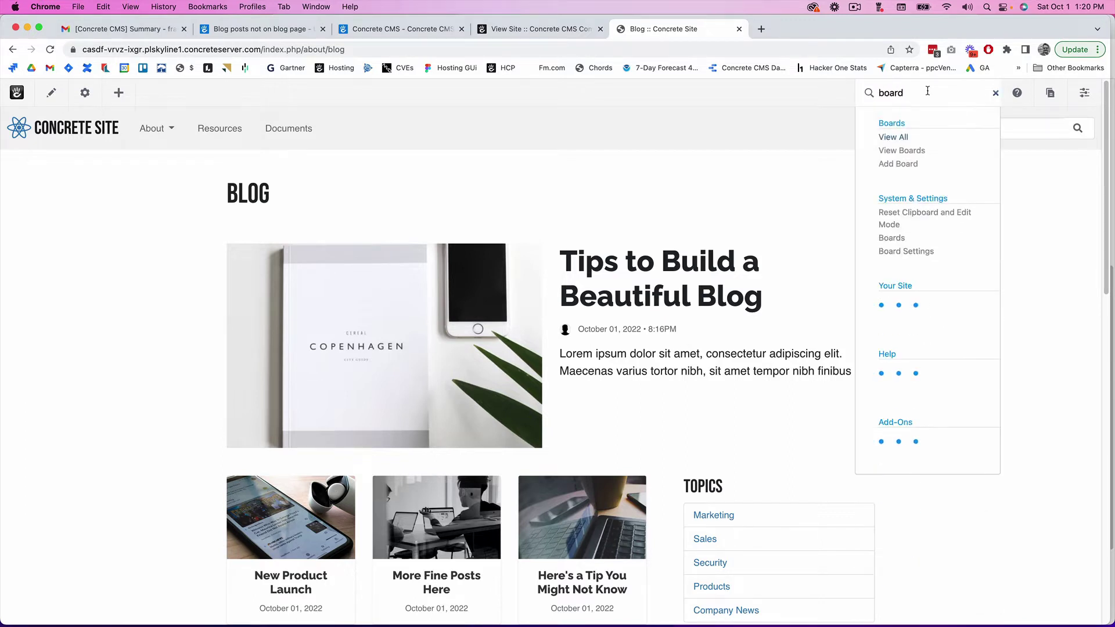
left_click(923, 153)
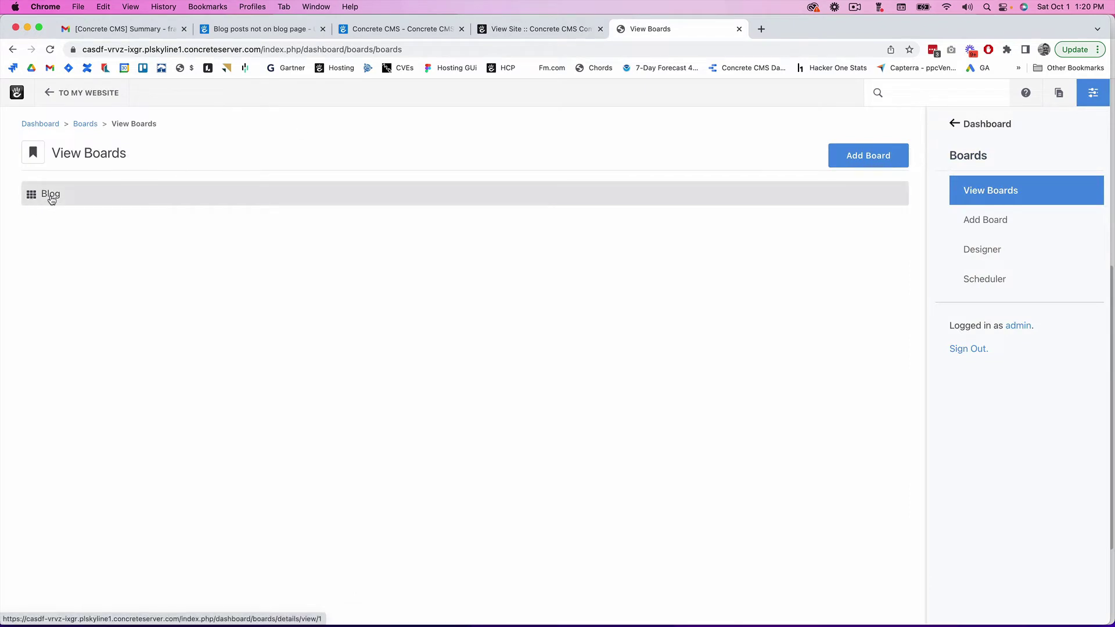
left_click(51, 197)
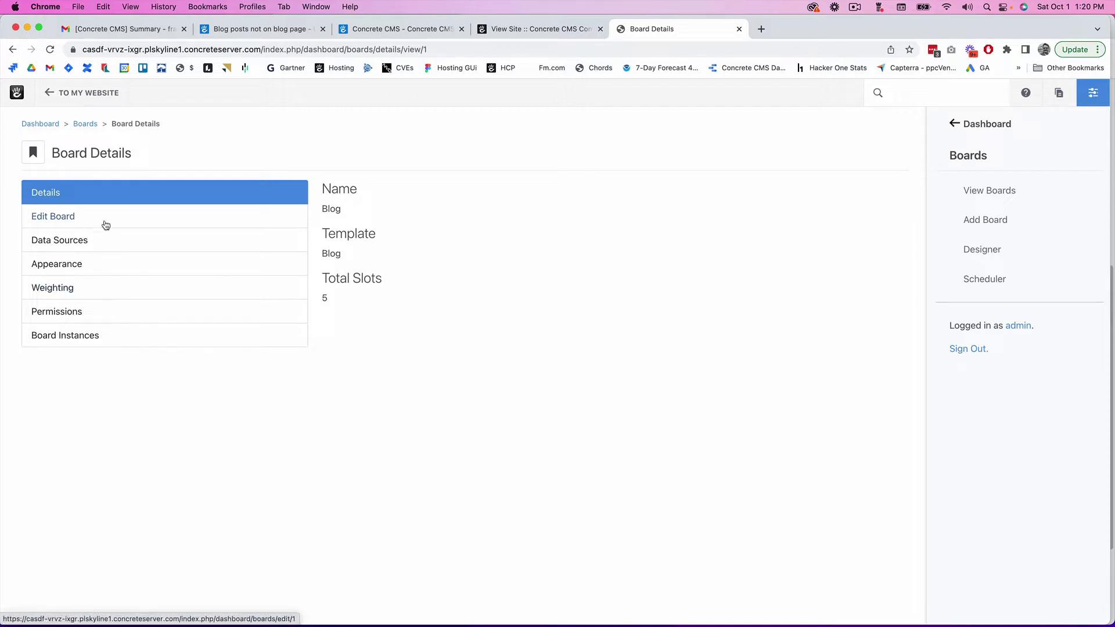
left_click(55, 246)
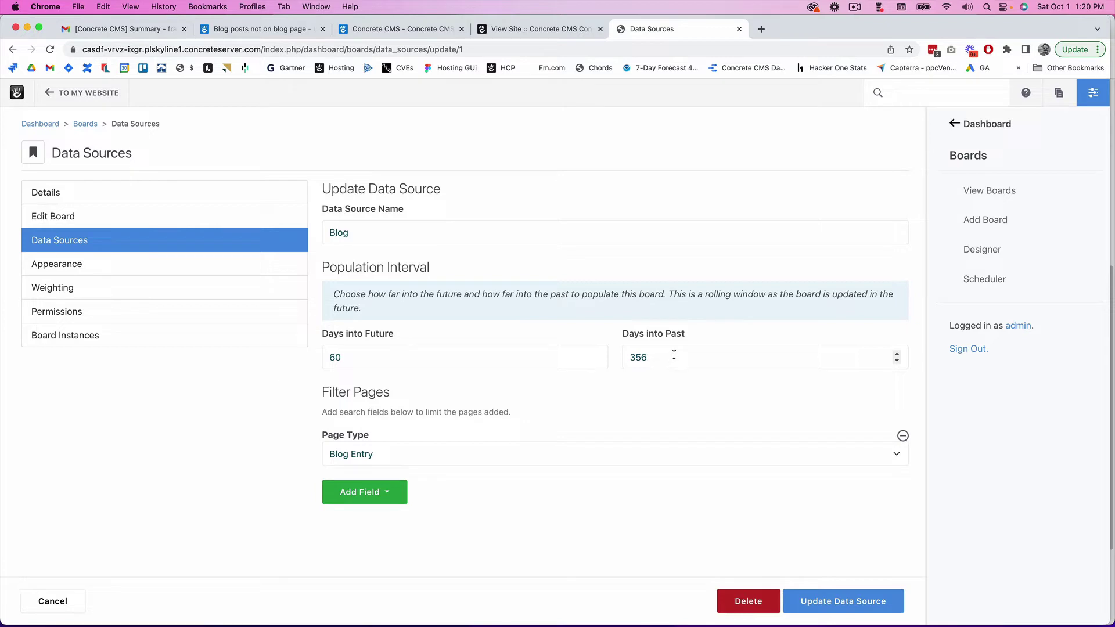
- Change the Blog data source's Days into Past from 356 to 10 and update it
left_click(674, 359)
key("super+a")
type("10")
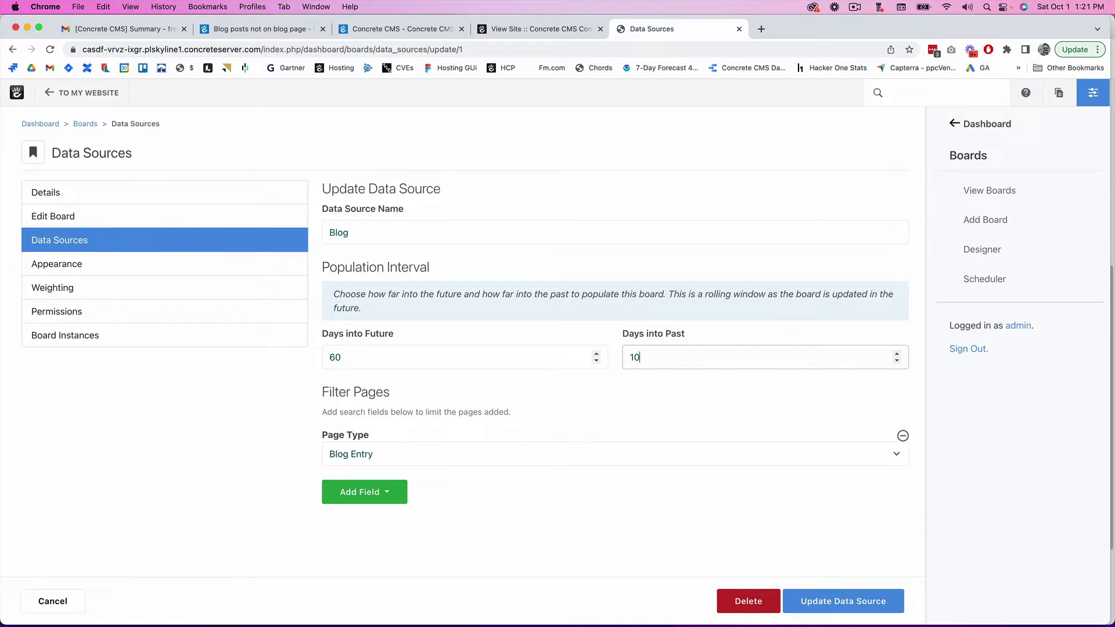
left_click(801, 601)
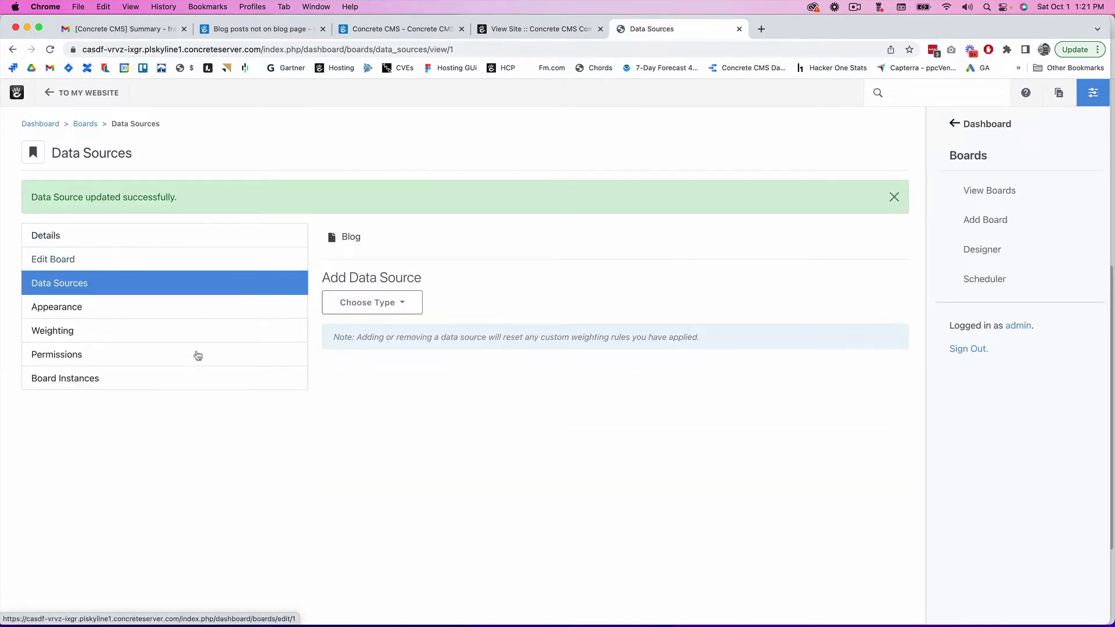
- Refresh the untitled Blog board instance's data pool and its content
left_click(106, 242)
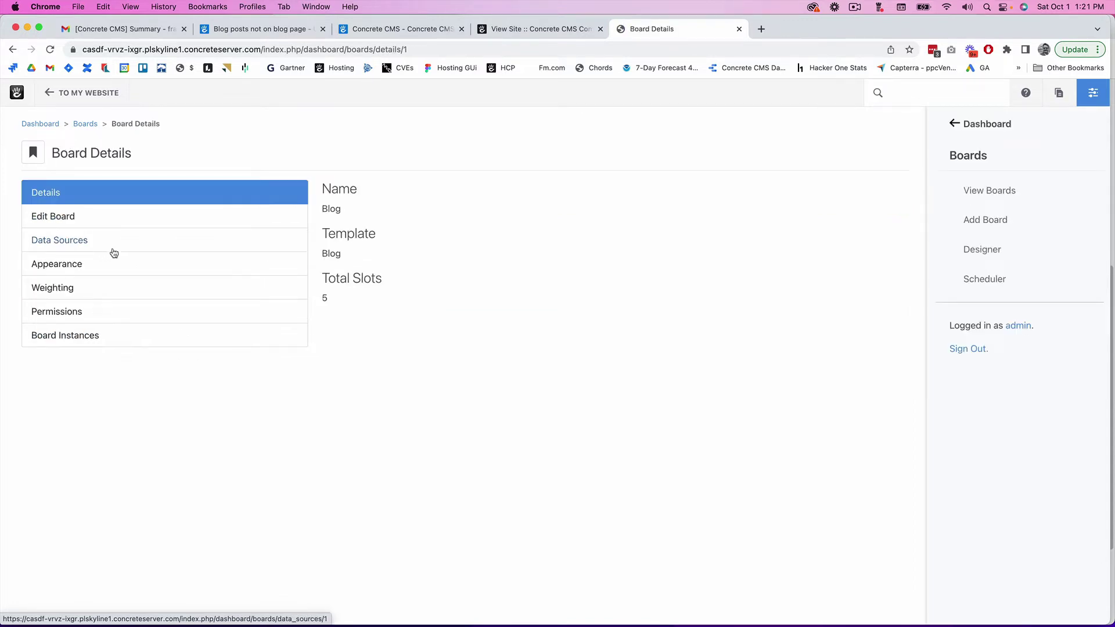
left_click(98, 221)
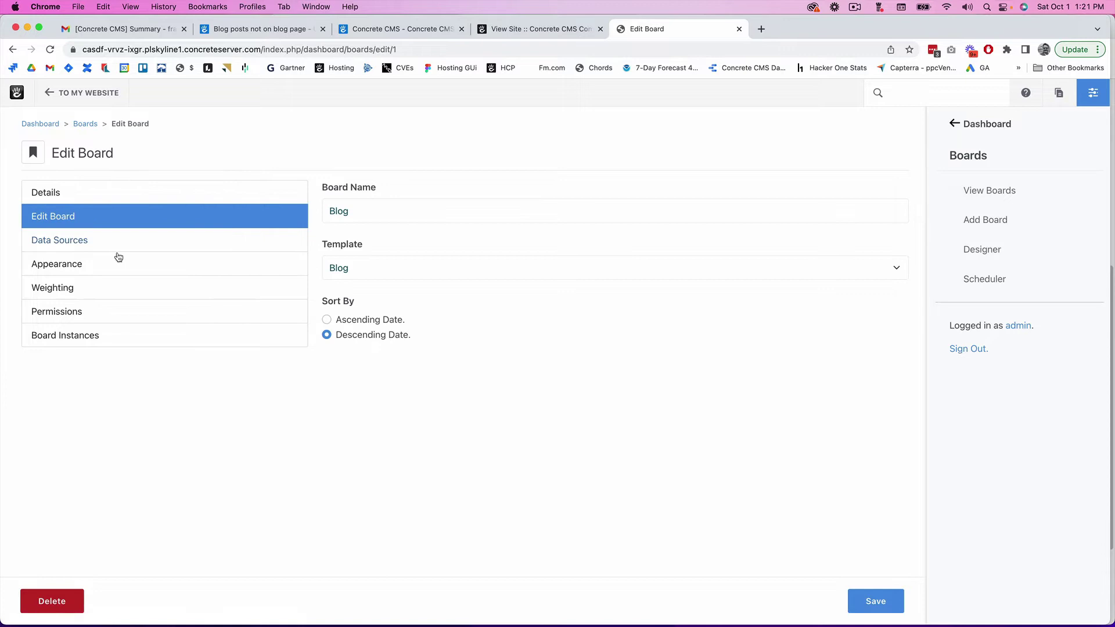
left_click(99, 343)
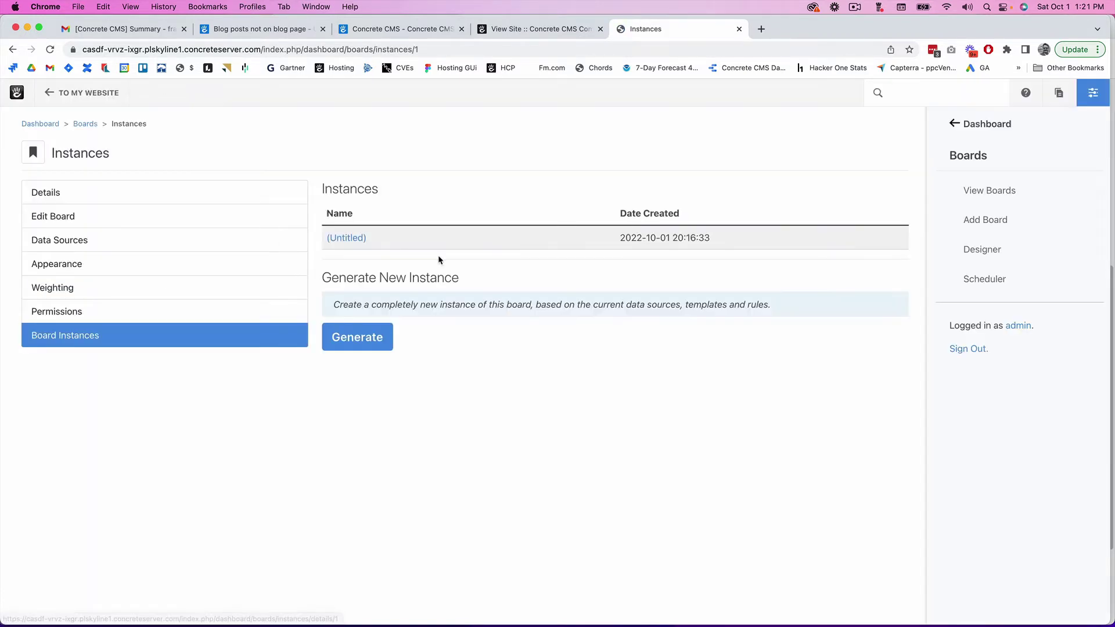
left_click(345, 239)
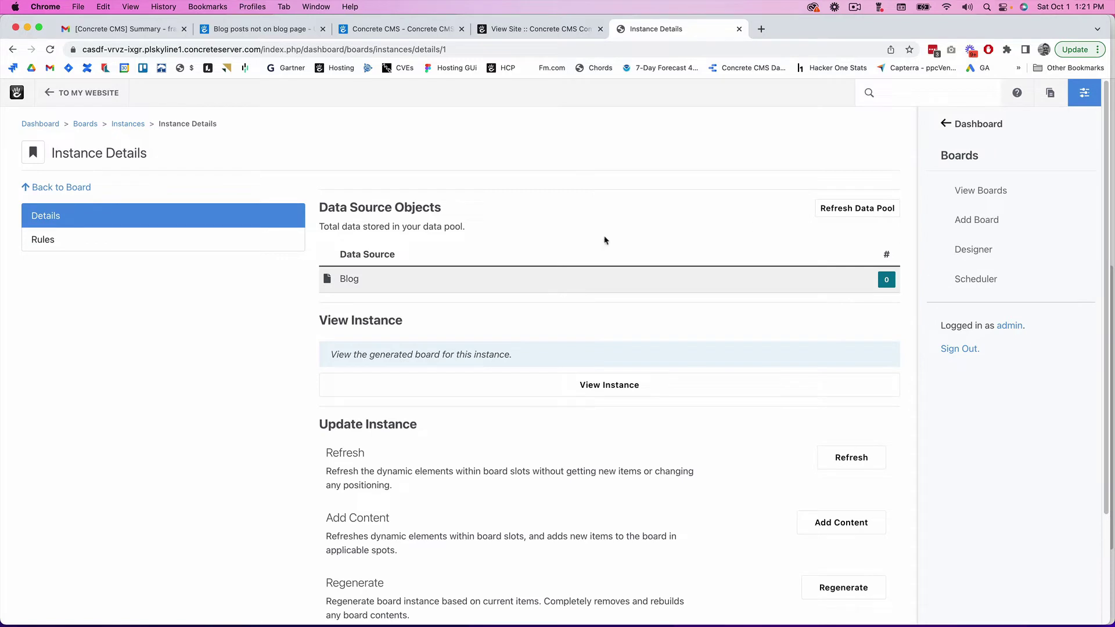
left_click(847, 215)
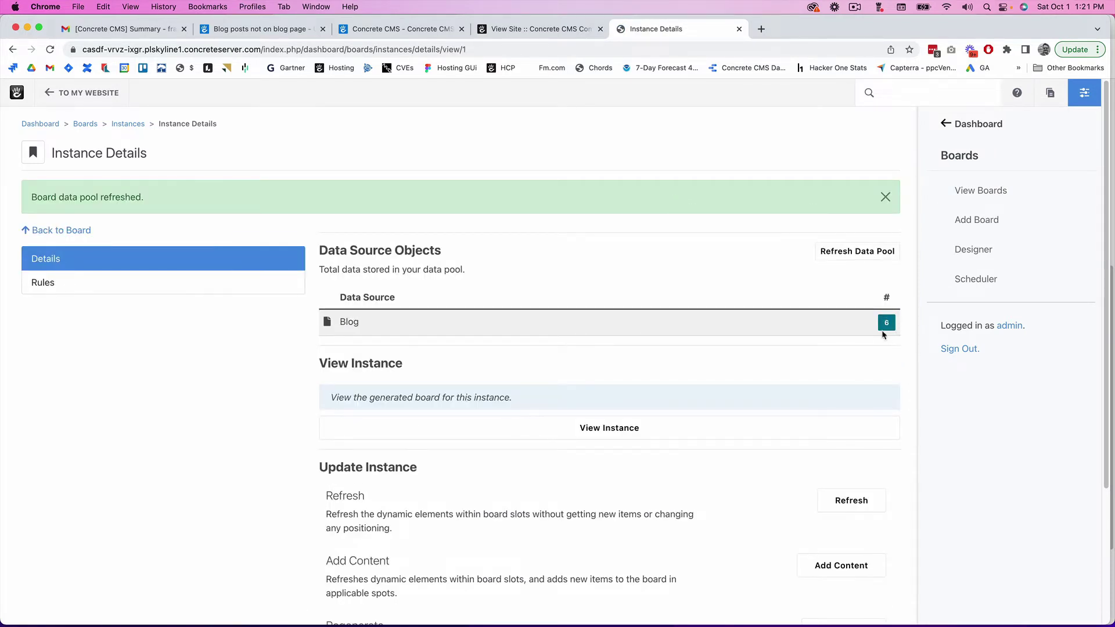
left_click(831, 504)
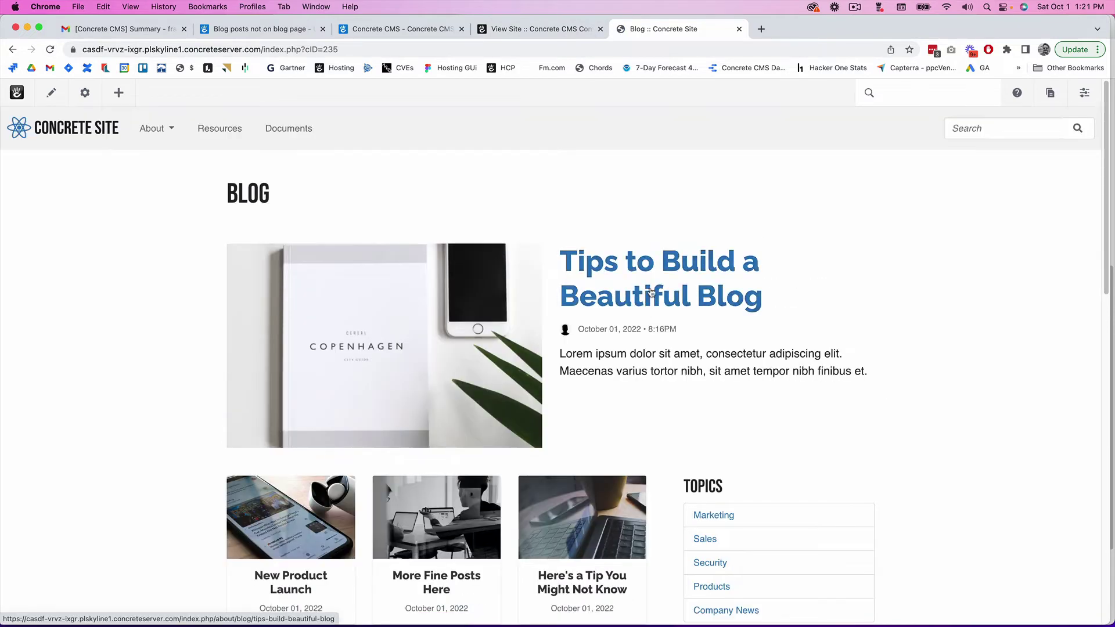
- Open 'Tips to Build a Beautiful Blog' from the sitemap, then return to the Blog page
scroll(510, 360, "down", 4)
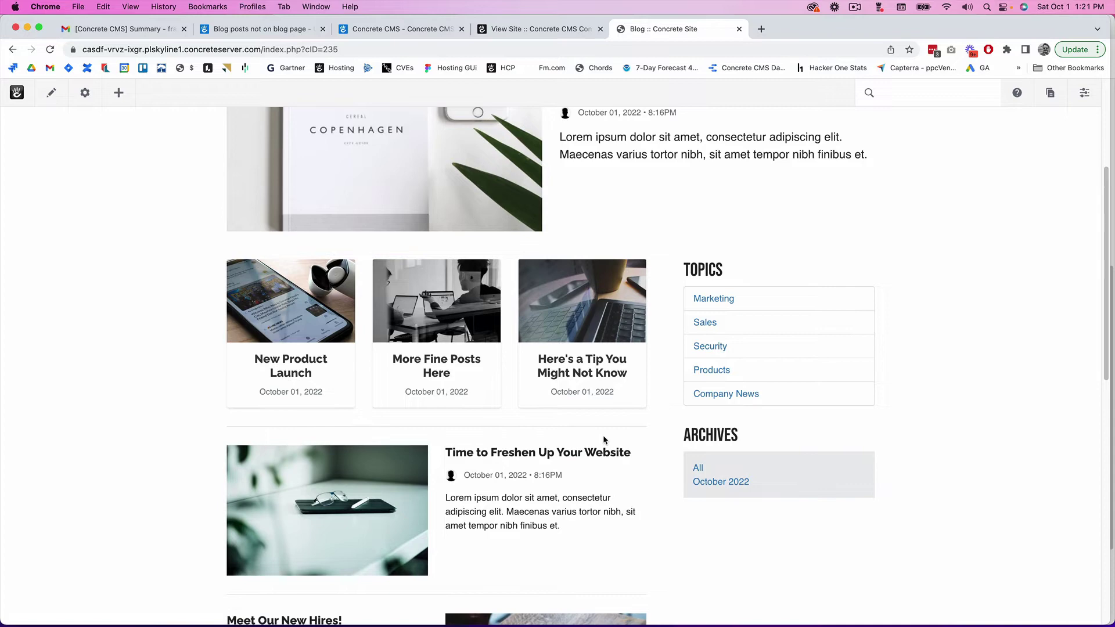
scroll(609, 434, "up", 4)
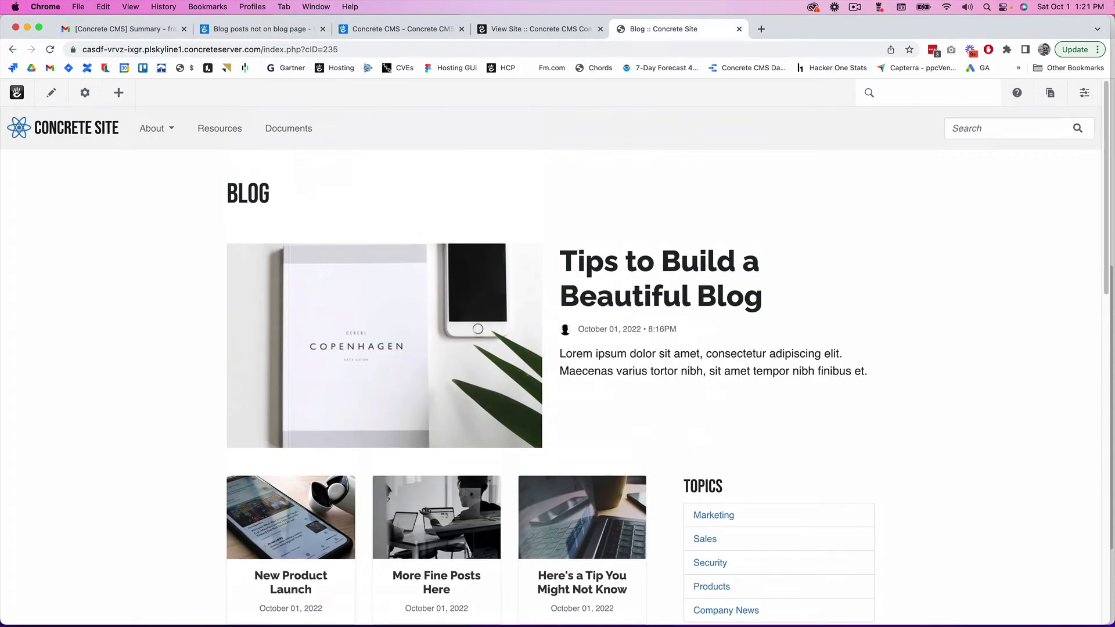
left_click(1049, 93)
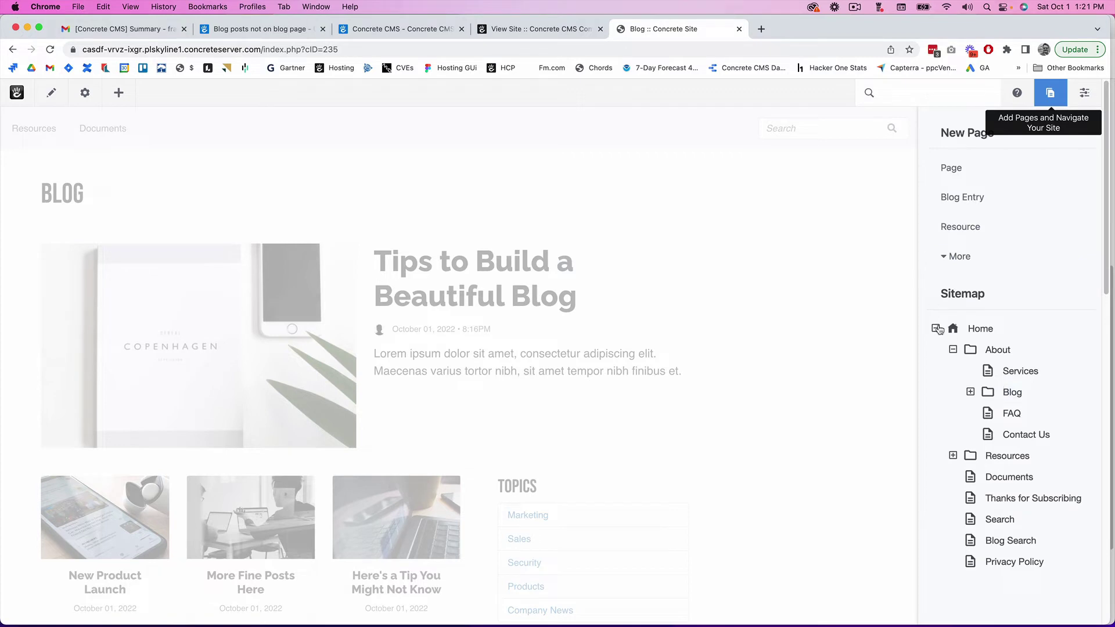
left_click(971, 394)
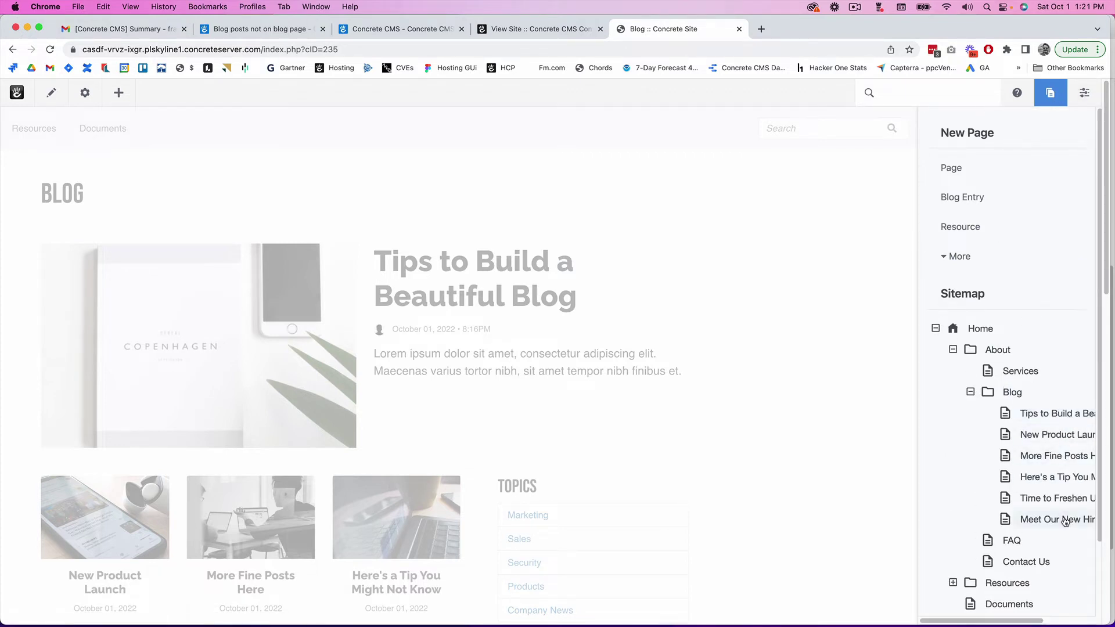
left_click(1067, 414)
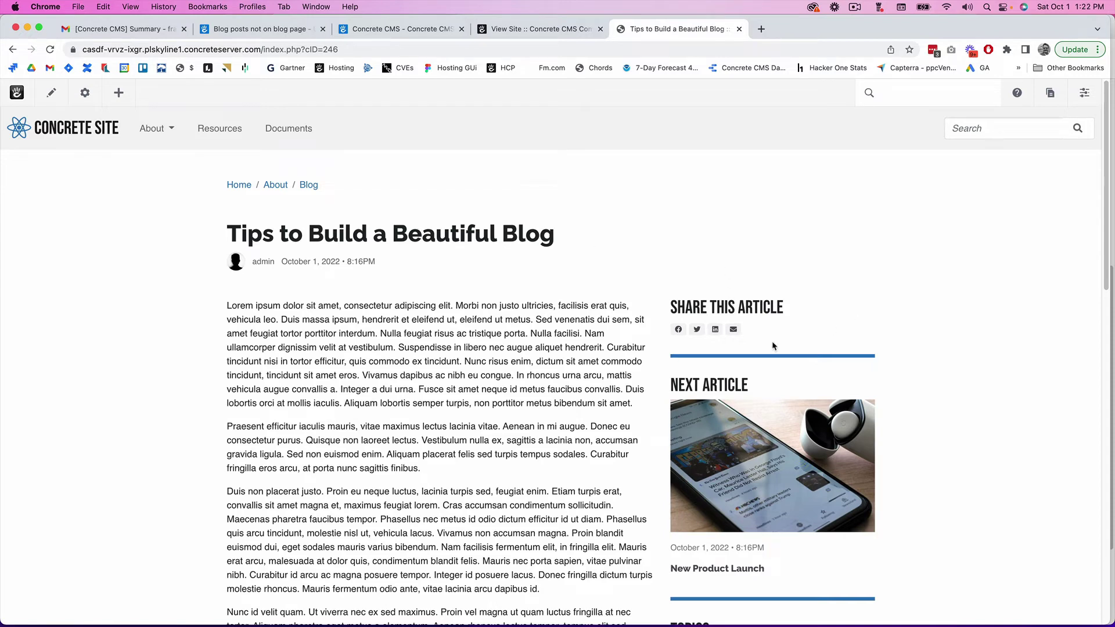
left_click(310, 185)
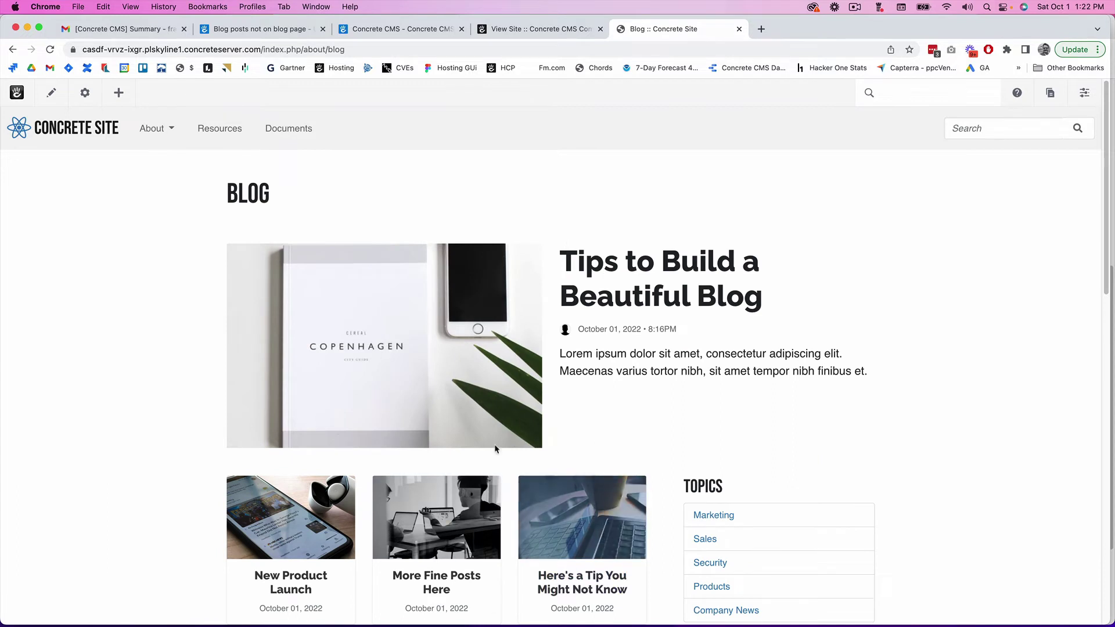
scroll(754, 299, "down", 1)
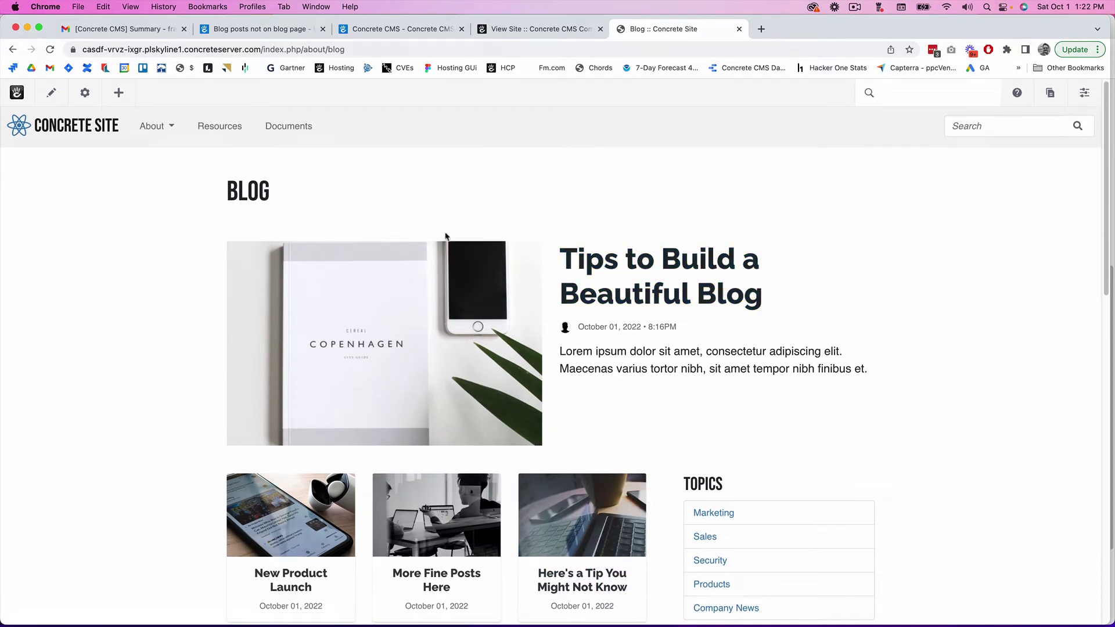
scroll(360, 418, "down", 2)
scroll(359, 408, "down", 3)
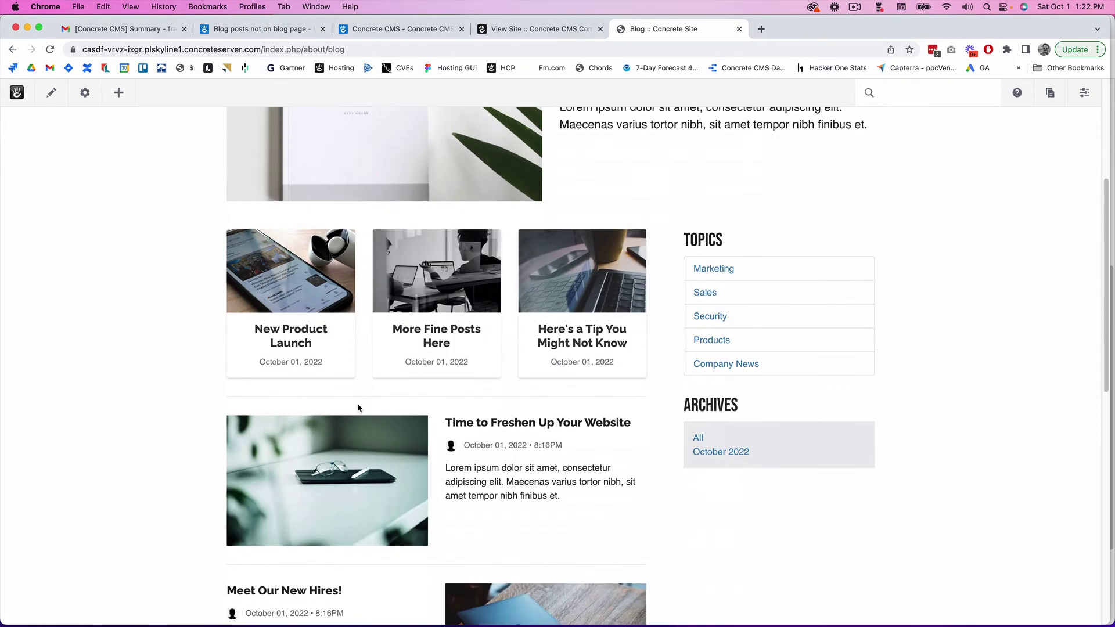
scroll(357, 408, "up", 5)
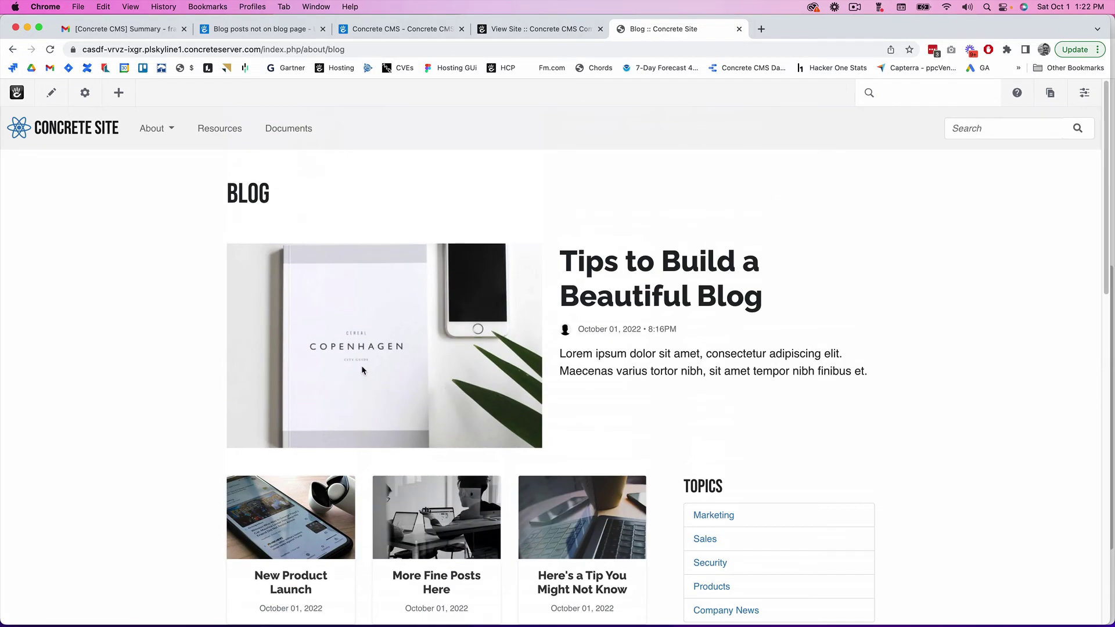
- Edit the Blog page and drag a Page List block onto it, found by searching 'page'
left_click(51, 93)
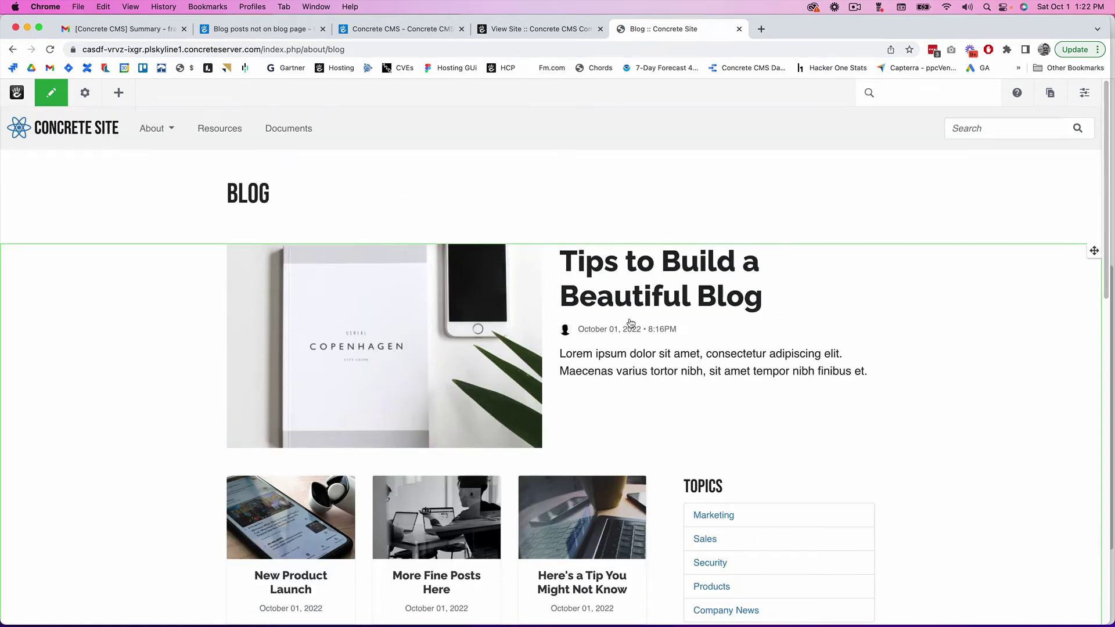
left_click(118, 93)
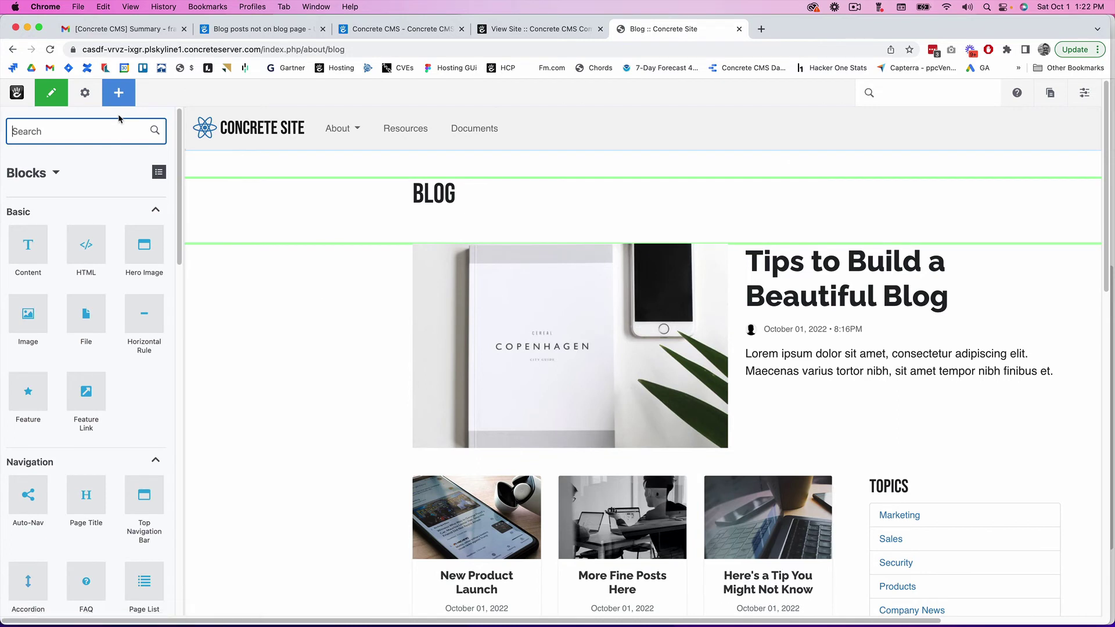
type("page")
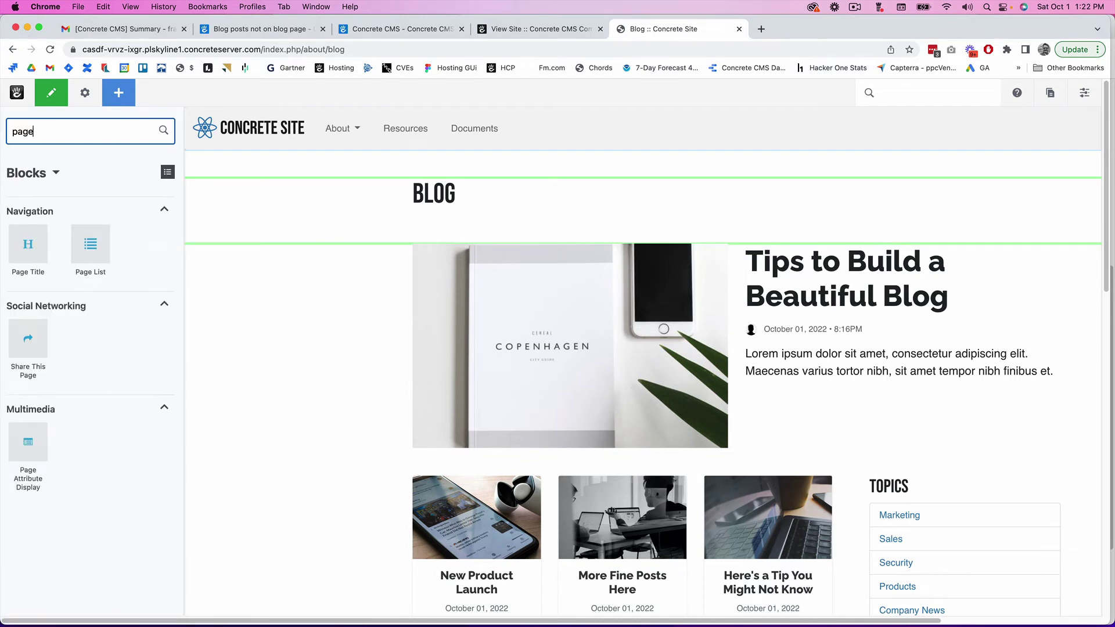
left_click_drag(92, 240, 484, 226)
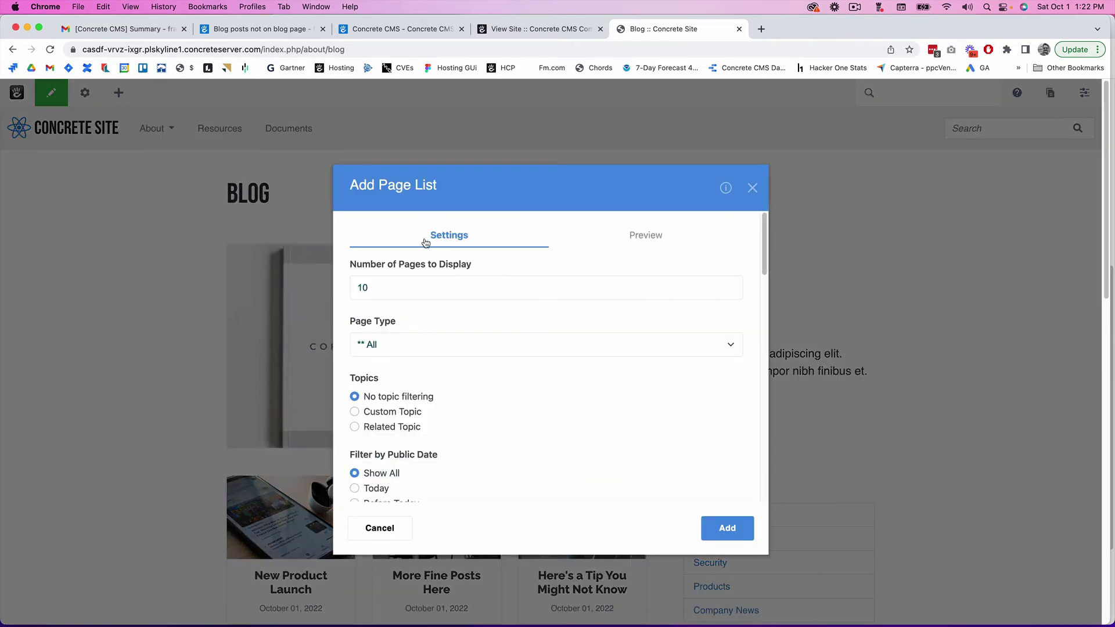
- Set the Page List location to 'Beneath this page' with thumbnails and add the block
scroll(456, 288, "down", 5)
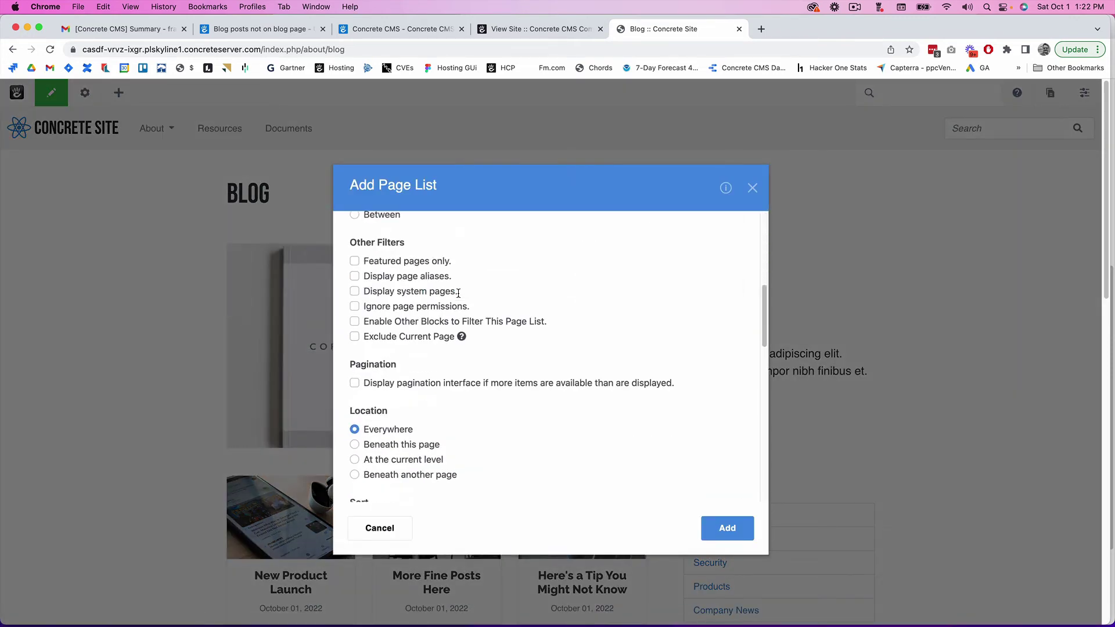
scroll(473, 283, "down", 2)
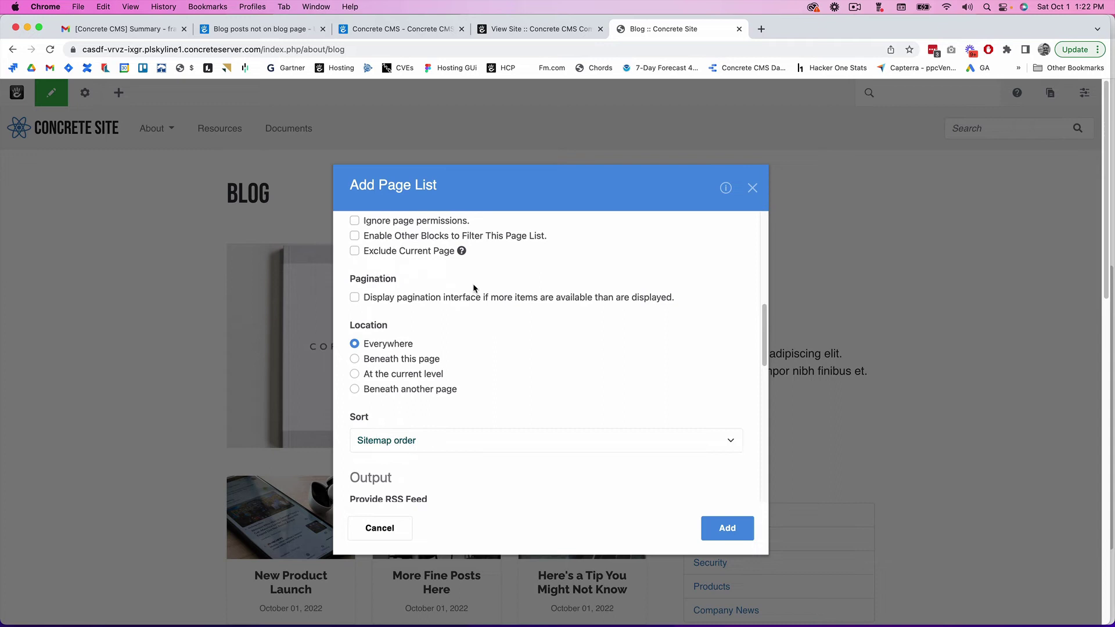
scroll(473, 283, "down", 1)
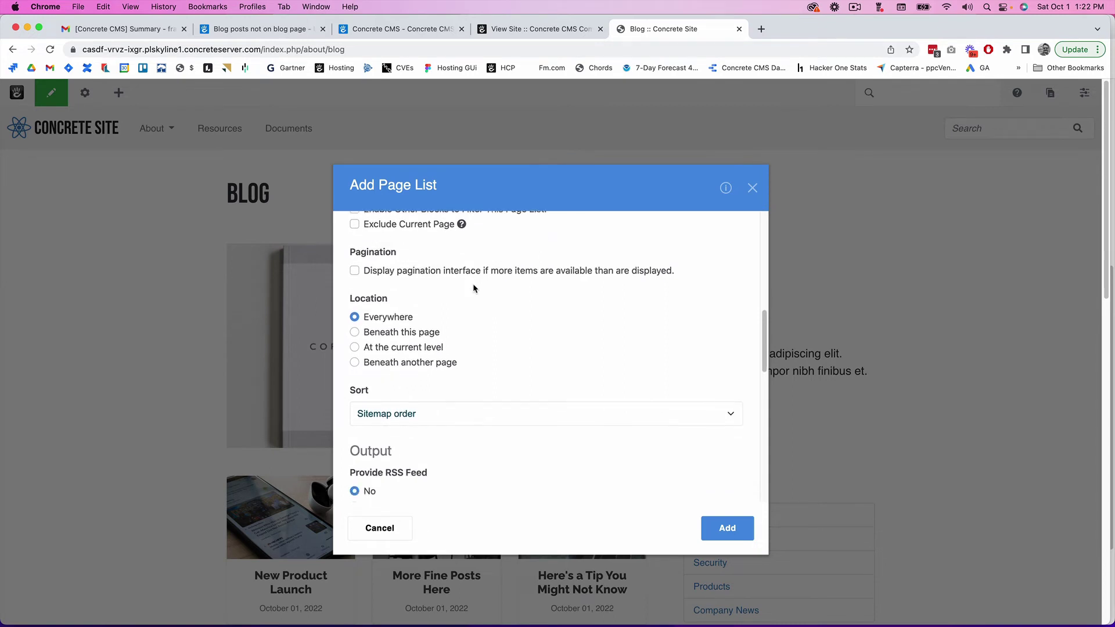
scroll(472, 283, "up", 3)
scroll(473, 288, "down", 6)
scroll(473, 288, "up", 3)
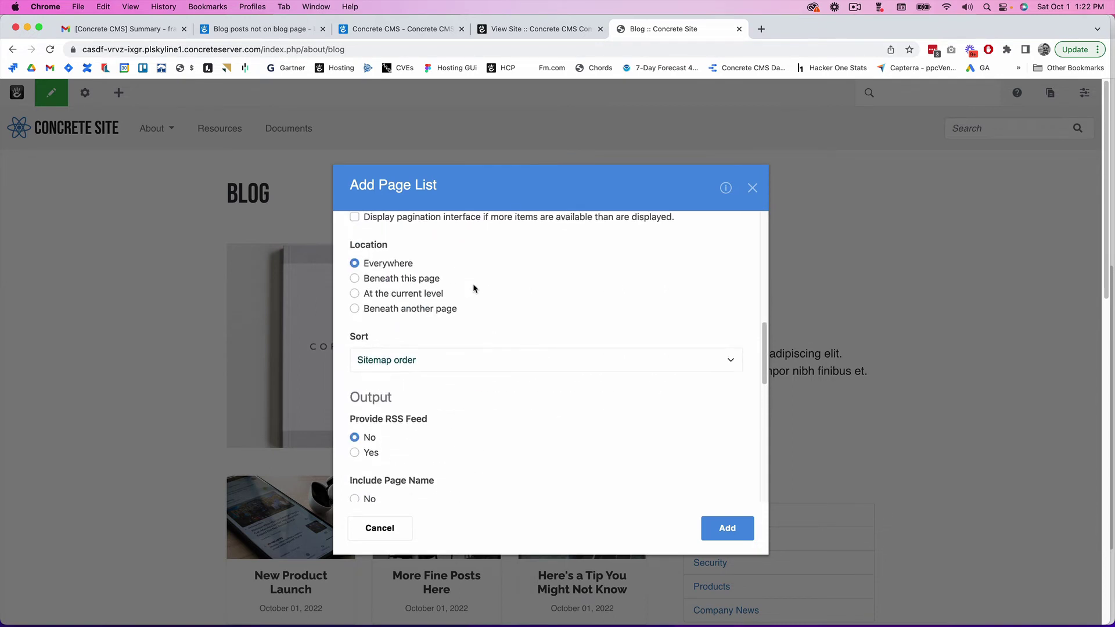
left_click(356, 284)
scroll(522, 286, "down", 5)
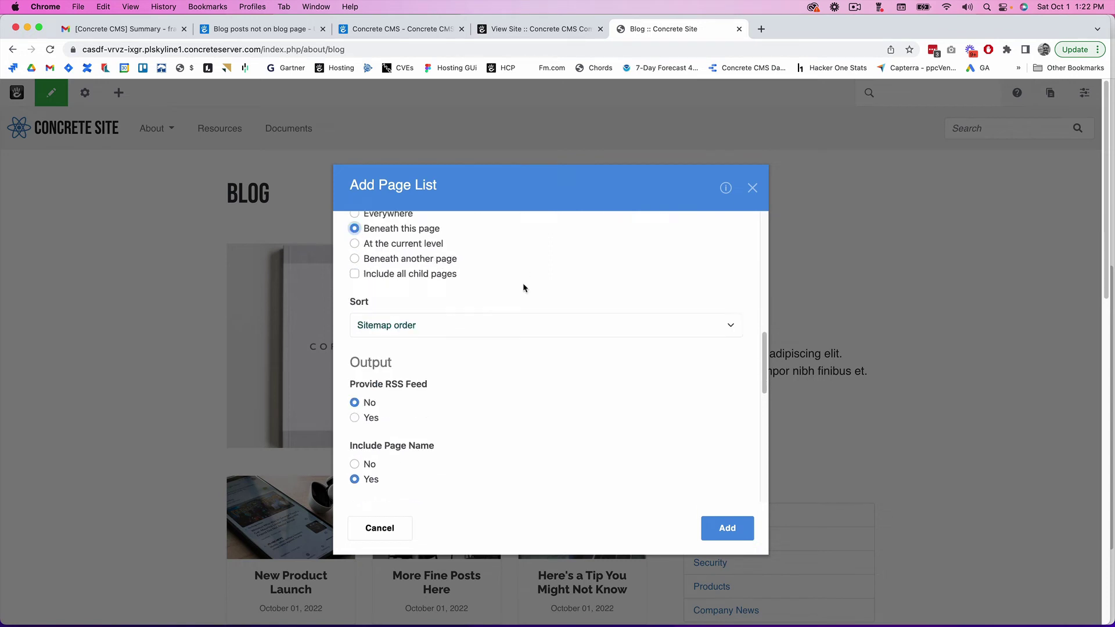
scroll(522, 286, "down", 4)
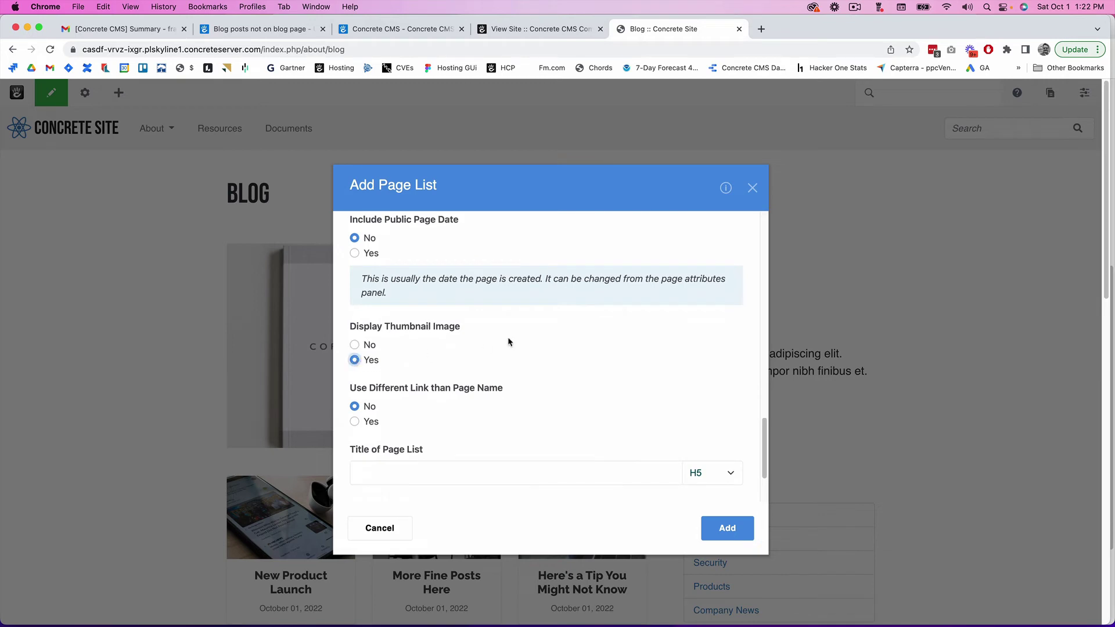
scroll(509, 343, "down", 2)
left_click(738, 526)
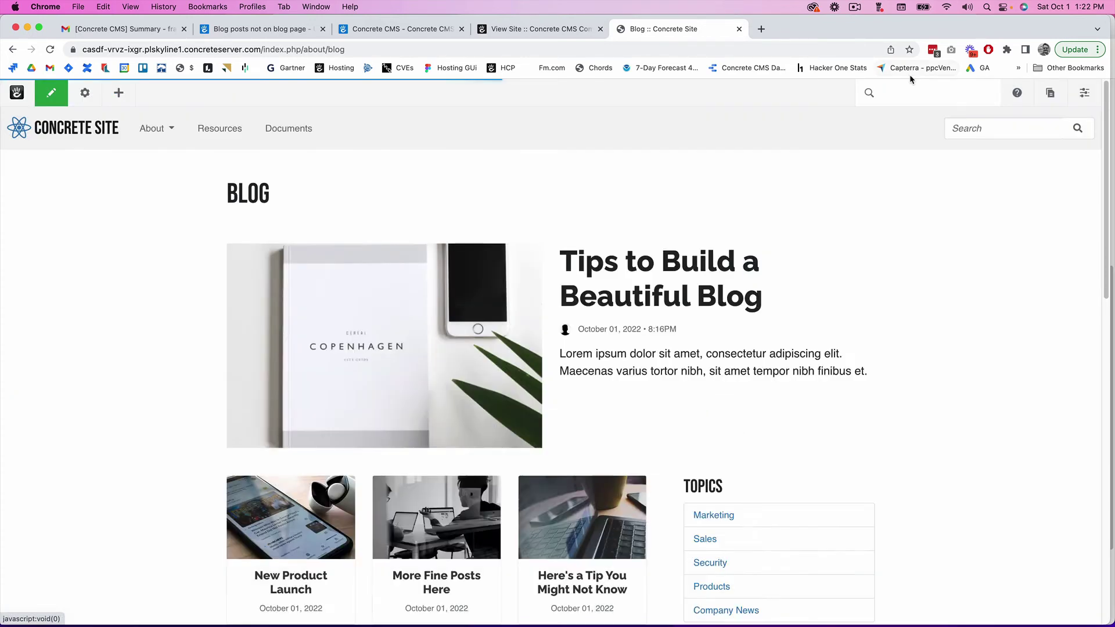
- Change the new Page List block's template from Default to Blog Entry Grid and save
scroll(552, 366, "down", 8)
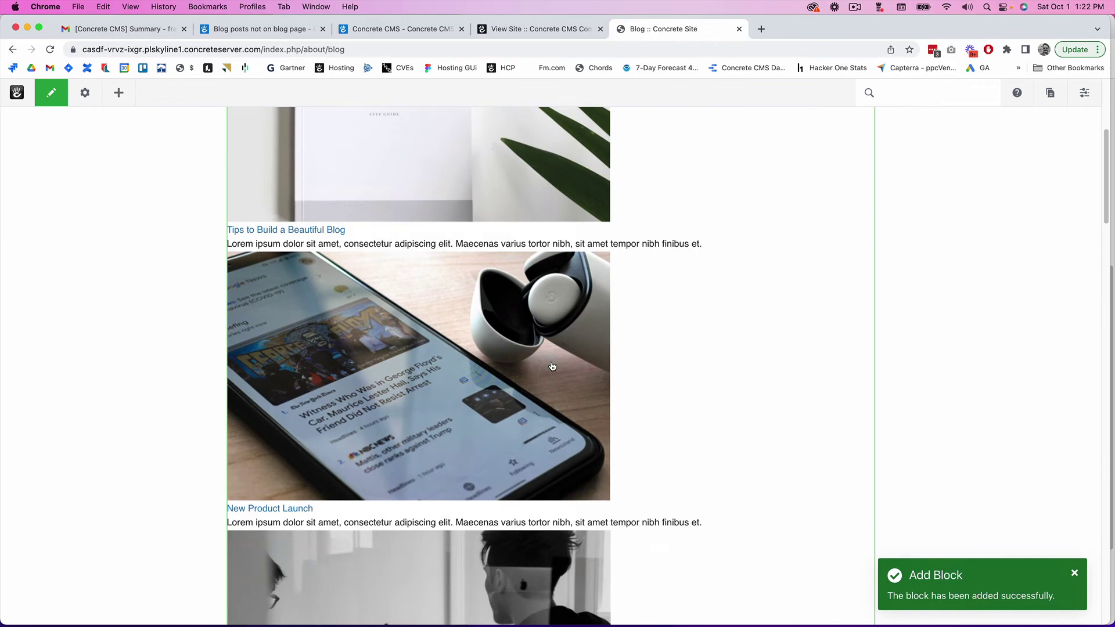
scroll(552, 366, "down", 10)
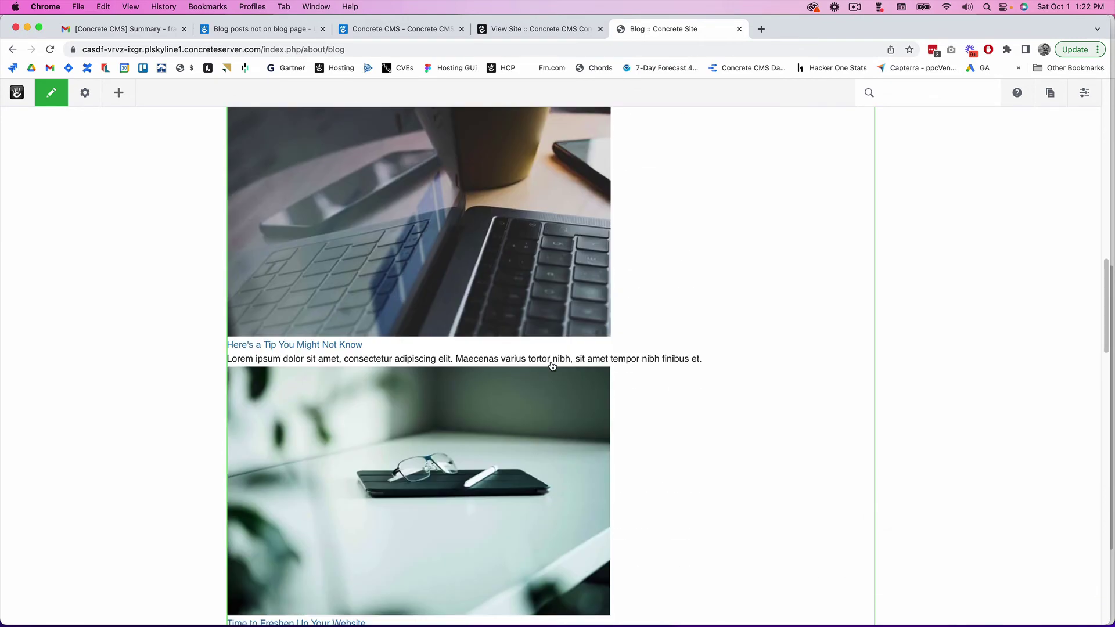
scroll(552, 366, "down", 7)
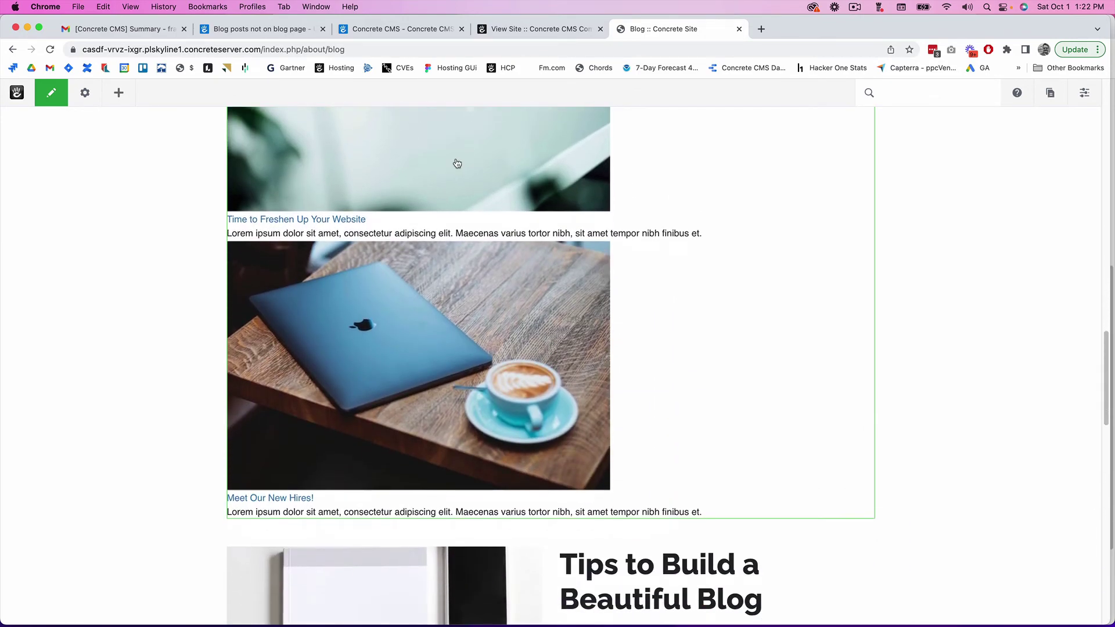
left_click(488, 267)
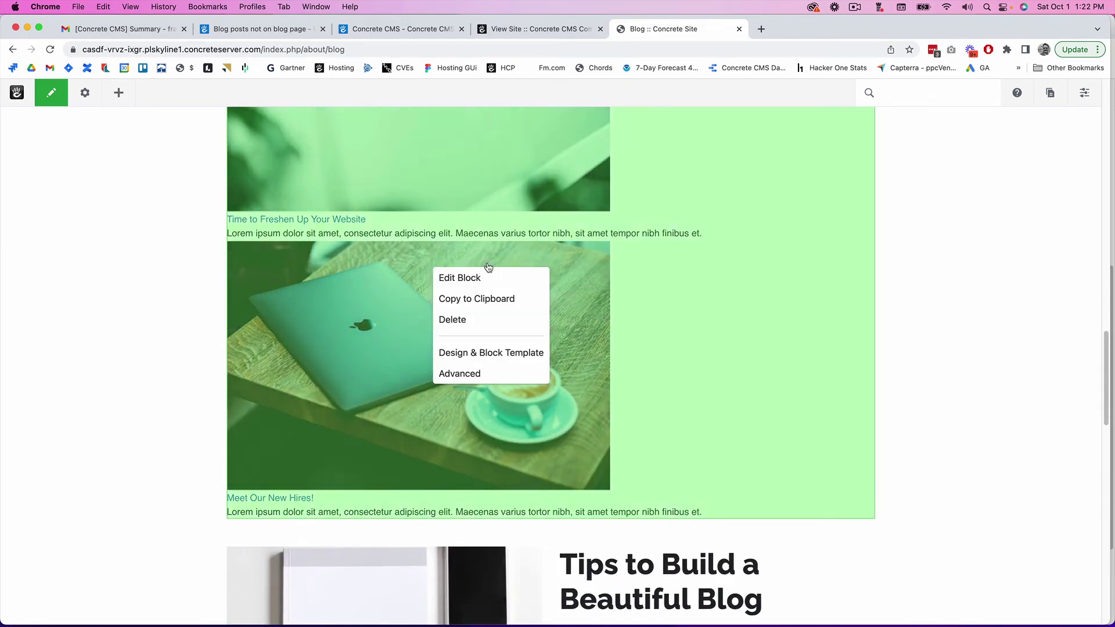
left_click(502, 353)
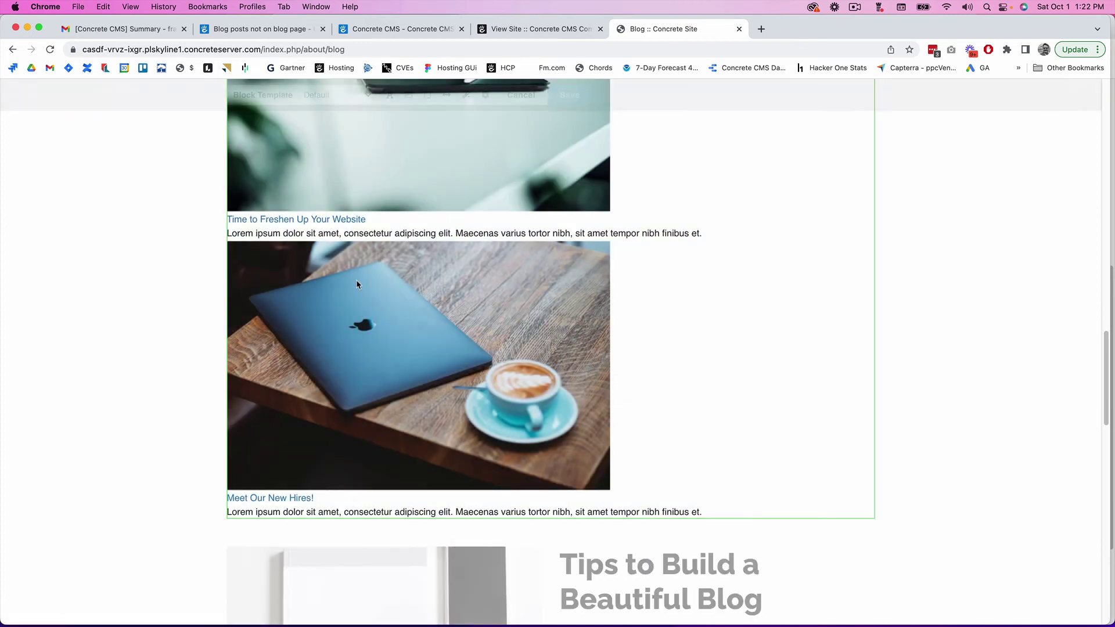
left_click(365, 96)
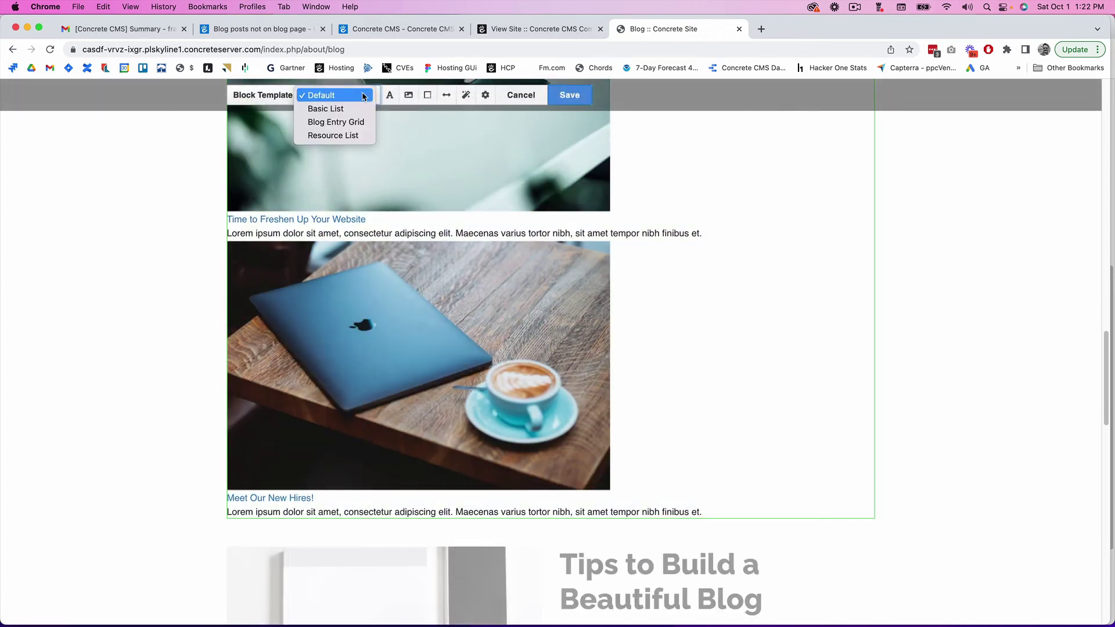
left_click(366, 123)
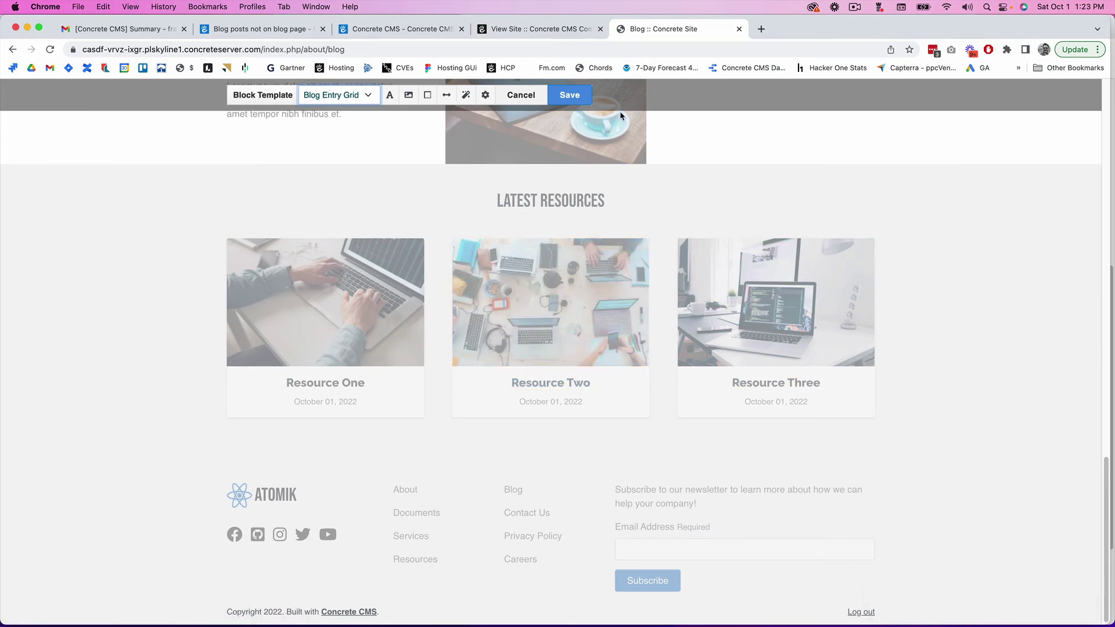
left_click(573, 99)
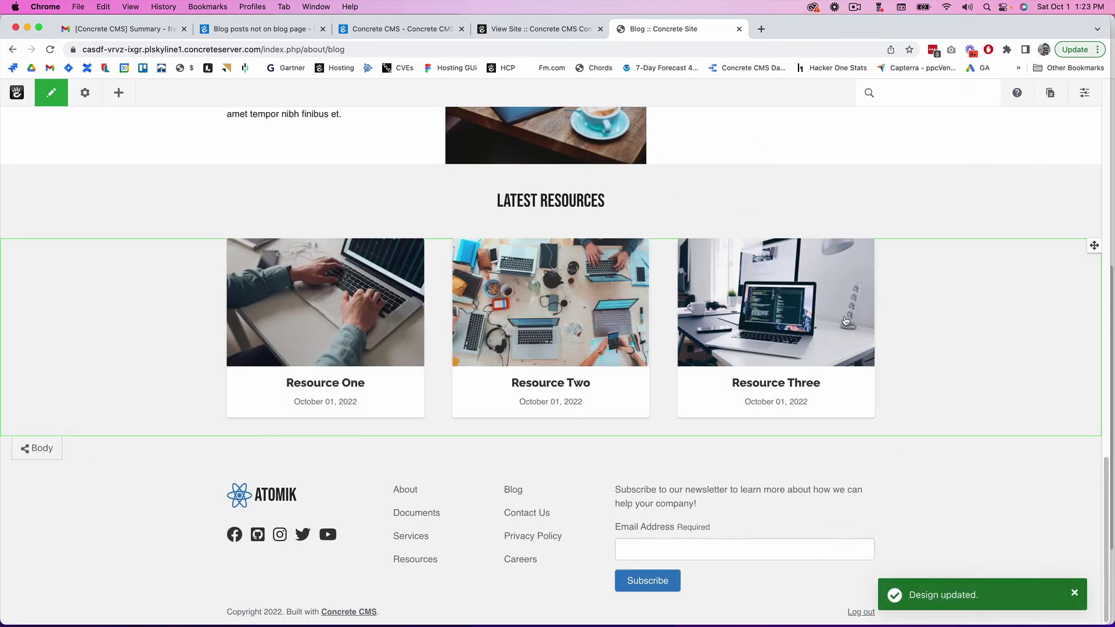
- Delete the featured Board block from the Blog page and confirm the removal
scroll(803, 268, "up", 15)
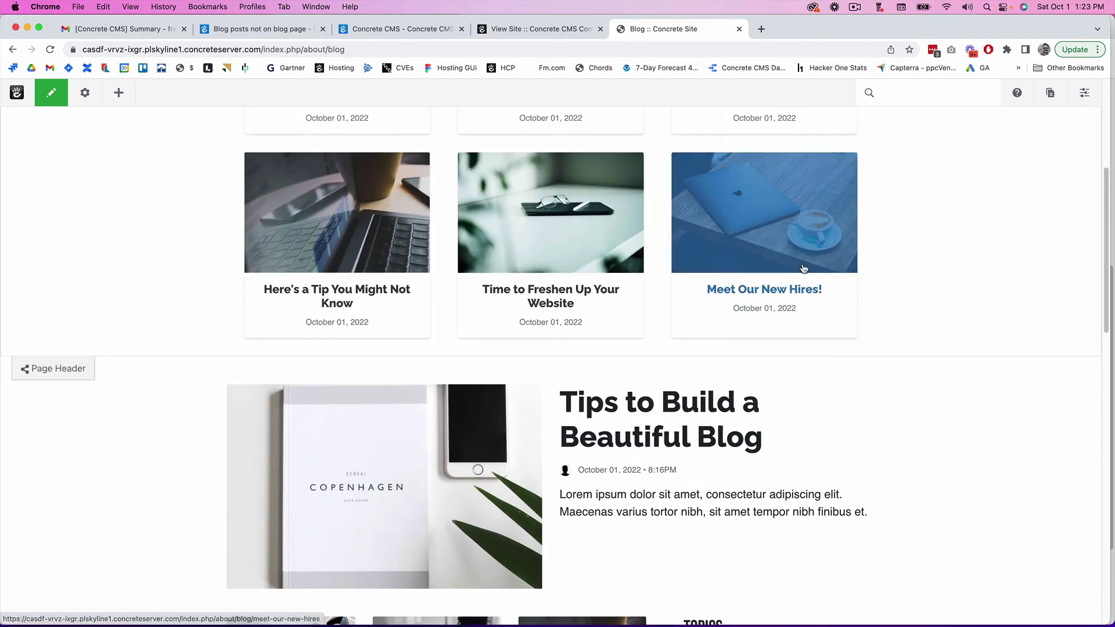
scroll(804, 268, "up", 4)
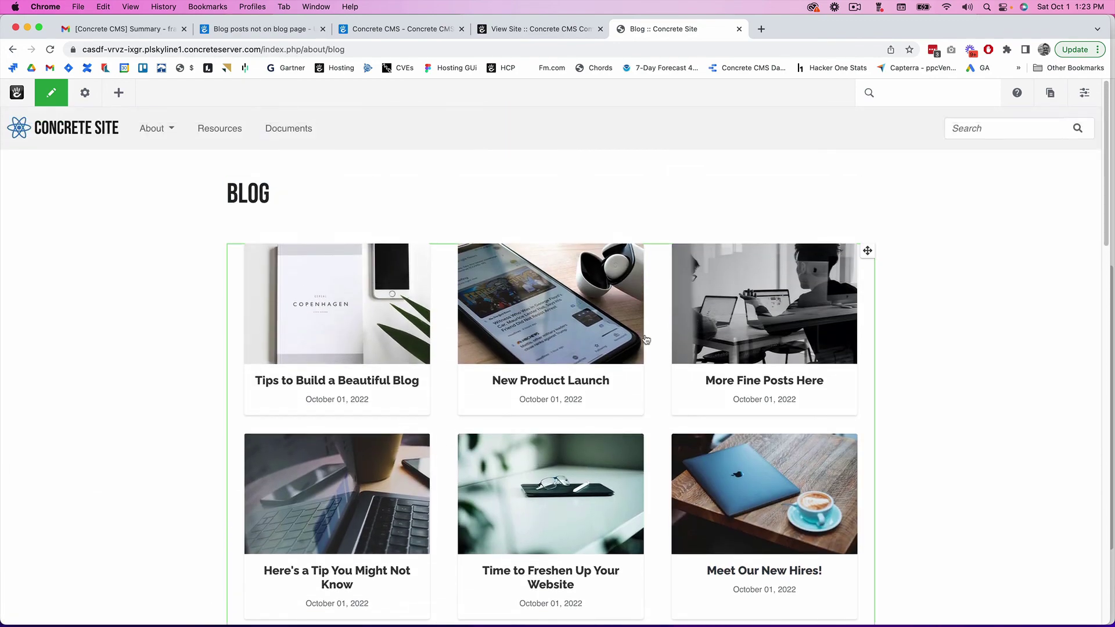
scroll(609, 380, "down", 12)
left_click(741, 344)
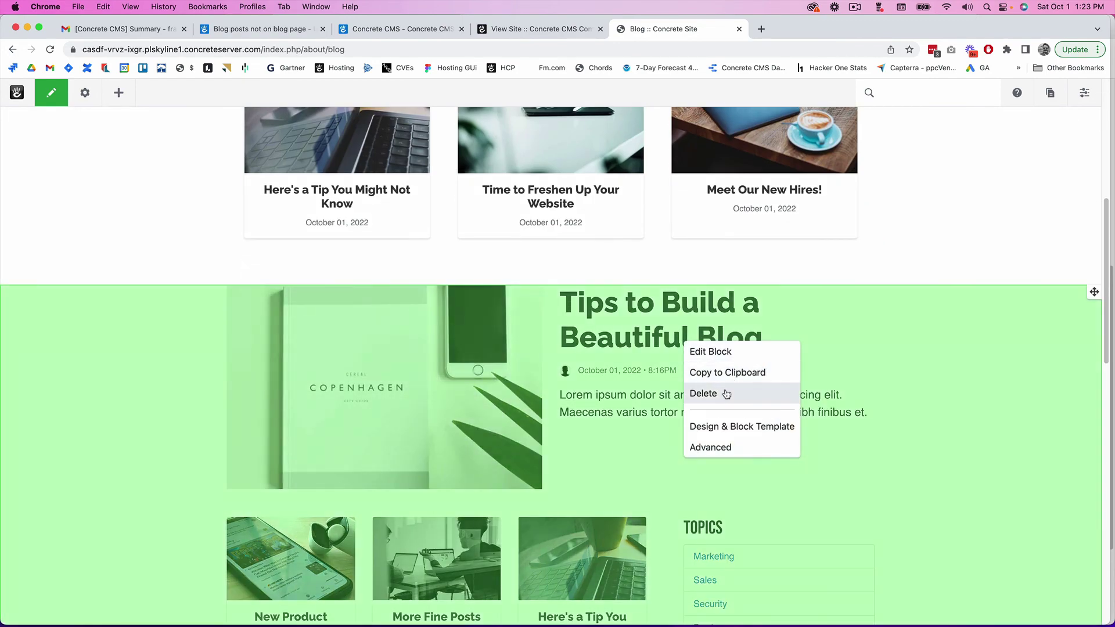
left_click(726, 395)
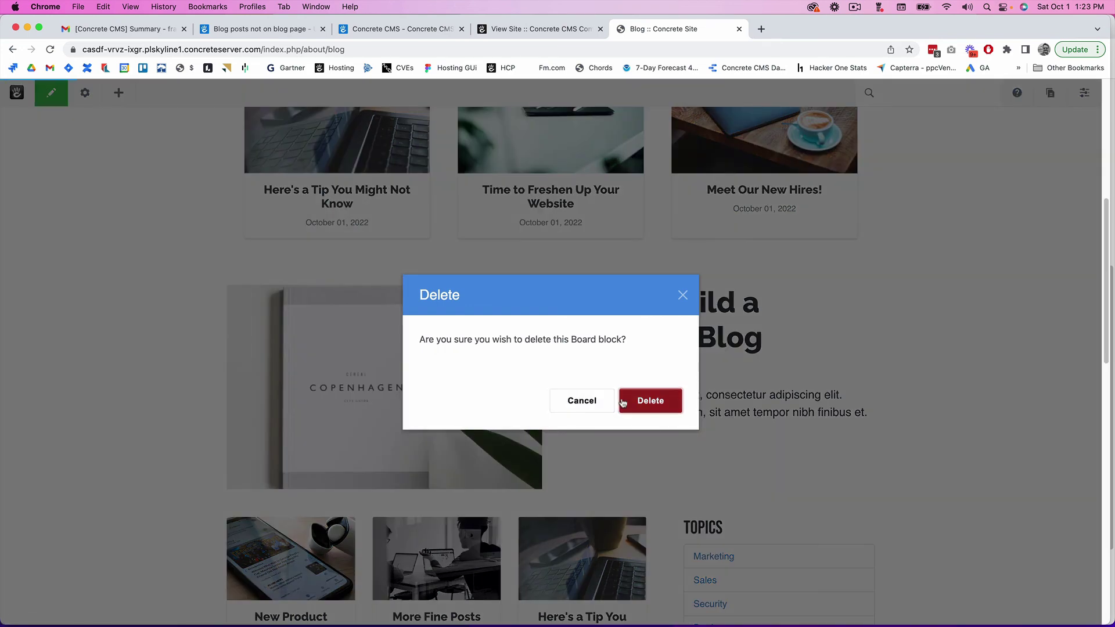
left_click(623, 403)
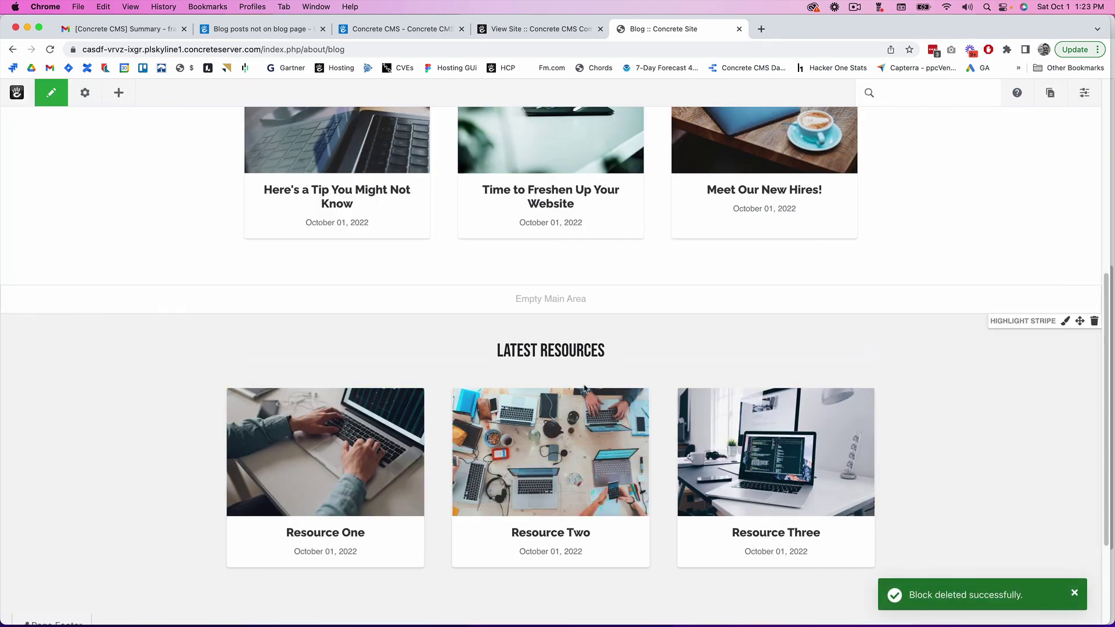
scroll(604, 277, "up", 8)
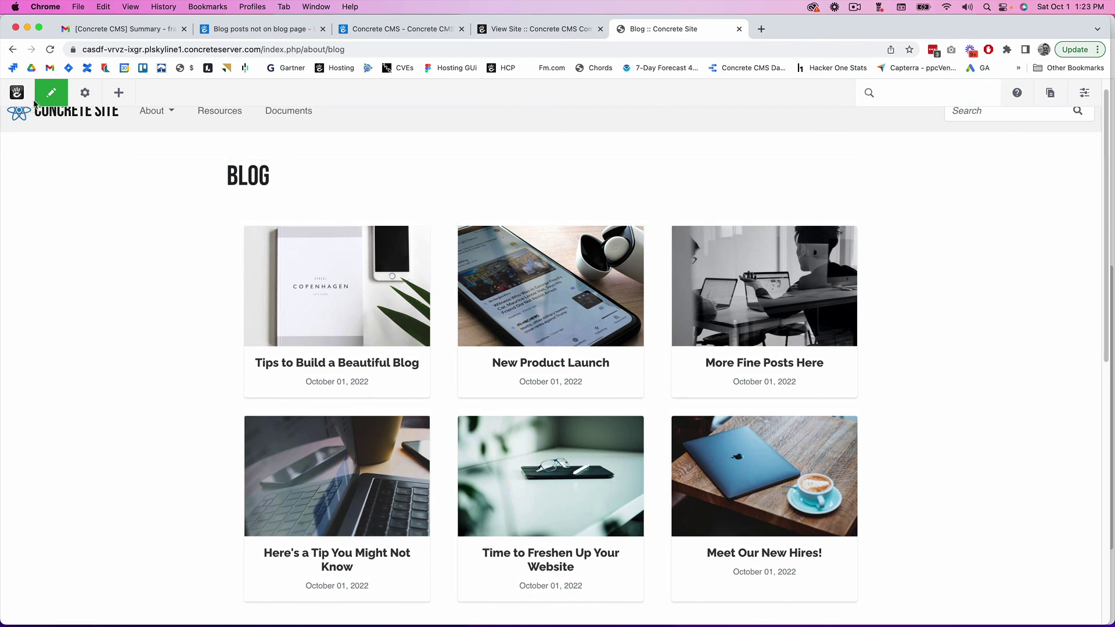
- Publish the Blog page changes and review the live six-post card grid
left_click(52, 100)
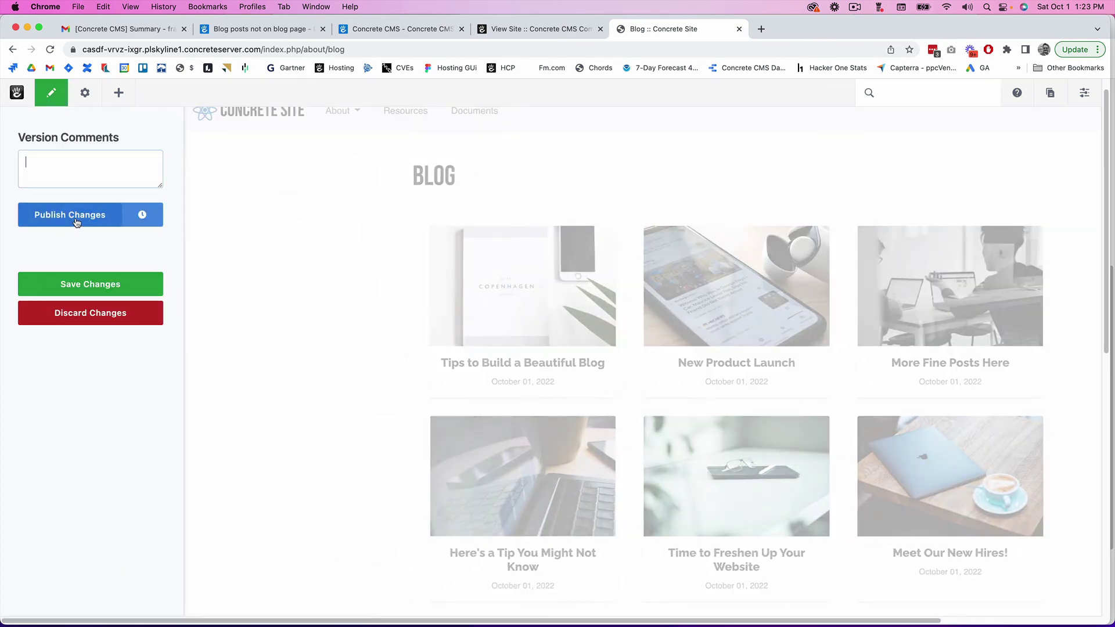
left_click(73, 216)
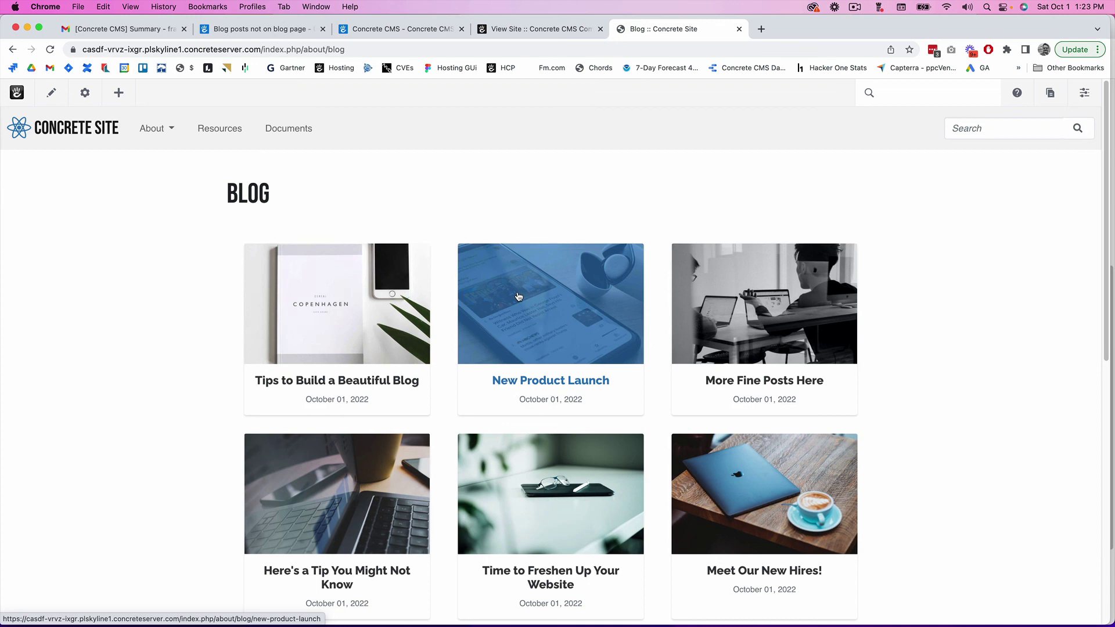
scroll(519, 297, "down", 3)
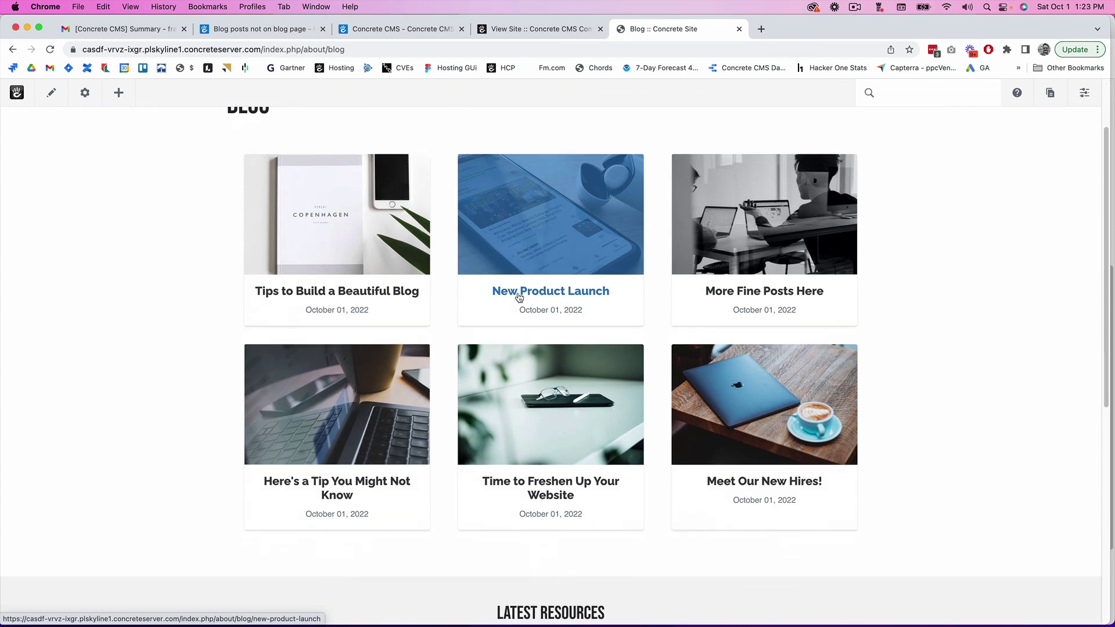